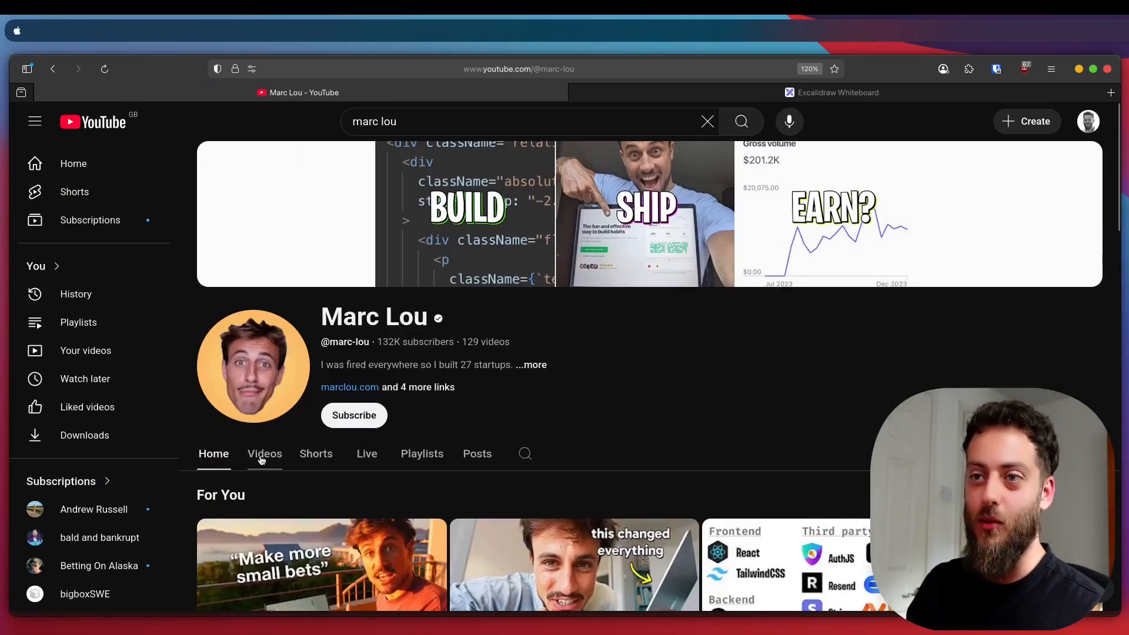
Open the channel's list of videos and browse through the latest uploads.
{"action": "left_click", "coordinate": [261, 454]}
{"action": "scroll", "coordinate": [1118, 431], "scroll_direction": "down", "scroll_amount": 3}
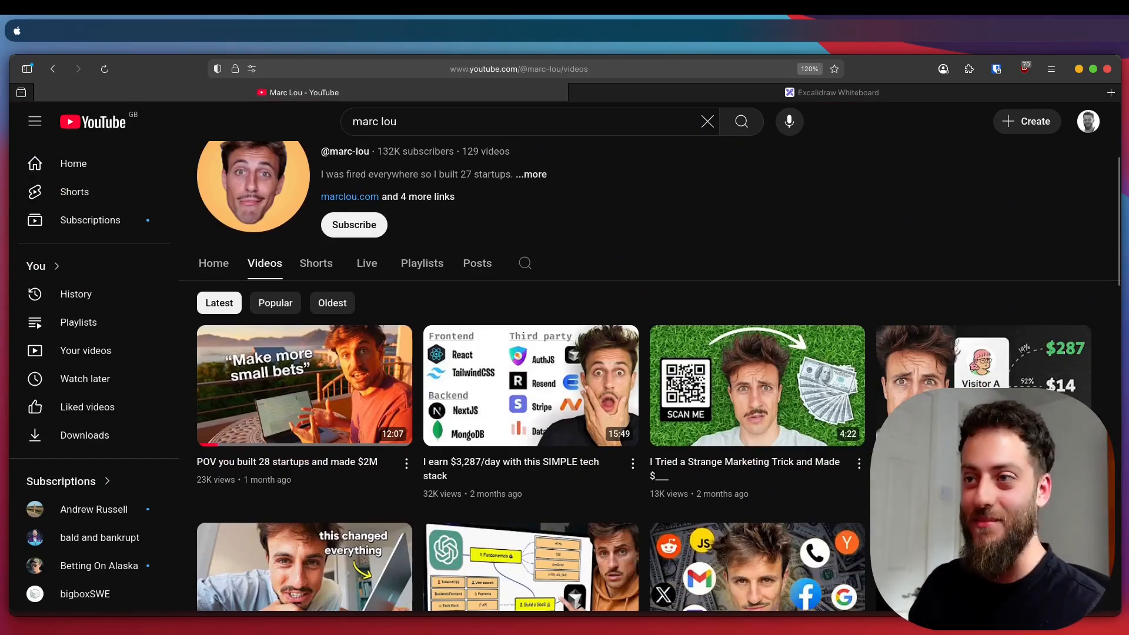
{"action": "scroll", "coordinate": [647, 388], "scroll_direction": "down", "scroll_amount": 12}
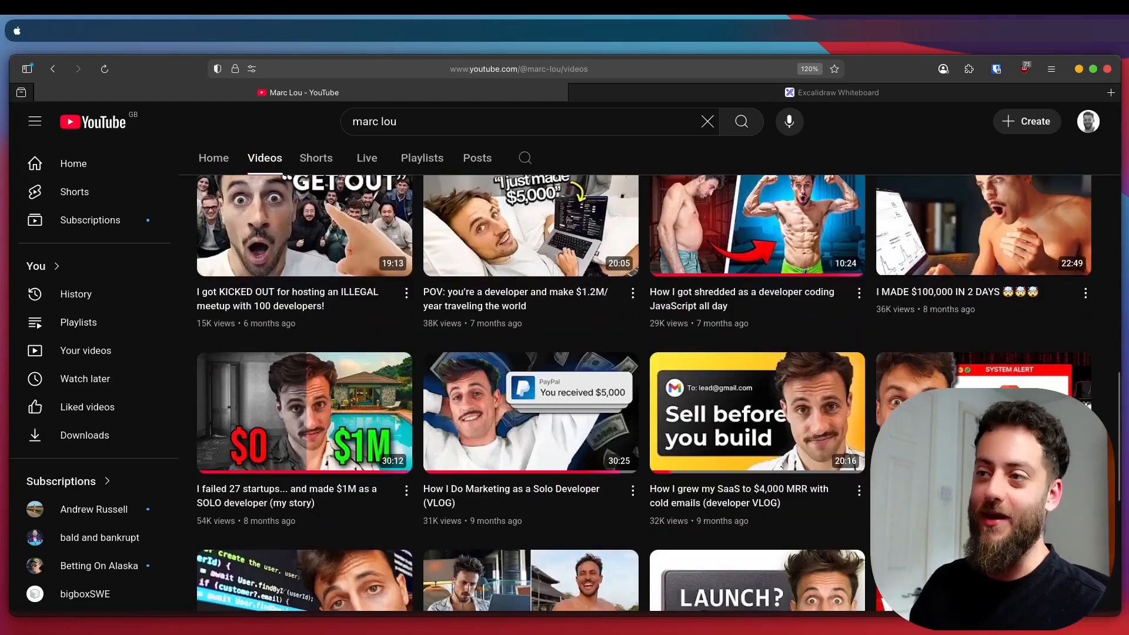
{"action": "scroll", "coordinate": [718, 574], "scroll_direction": "down", "scroll_amount": 2}
Search YouTube for "web dev cody tanstack start".
{"action": "type", "text": "/web"}
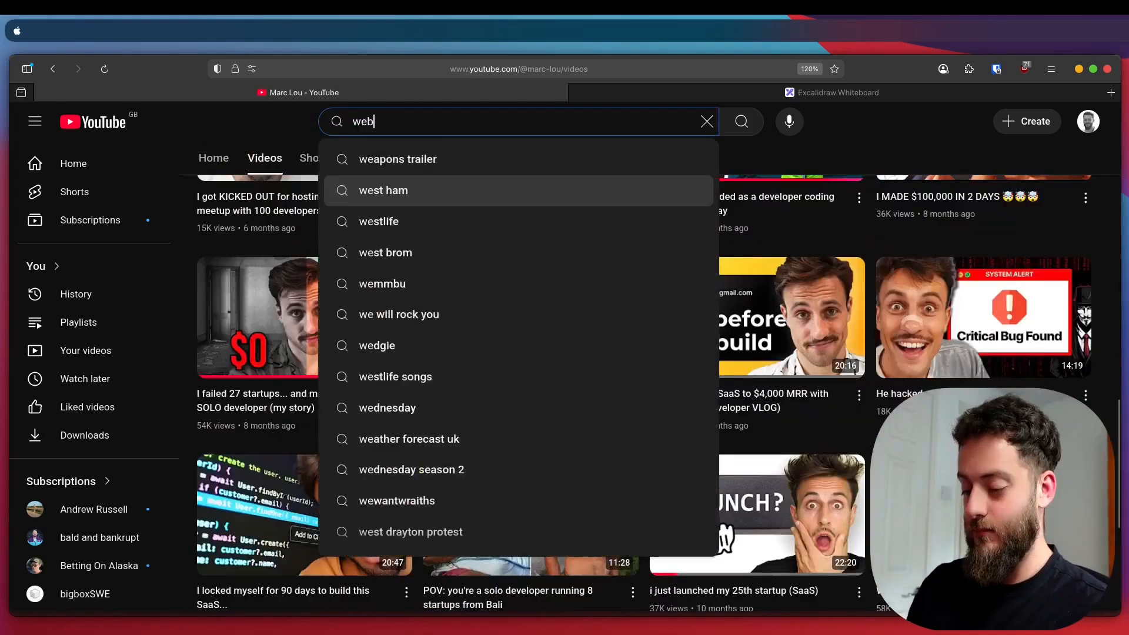
{"action": "type", "text": " dev cody"}
{"action": "key", "text": "Down"}
{"action": "key", "text": "Down"}
{"action": "key", "text": "Down"}
{"action": "key", "text": "Return"}
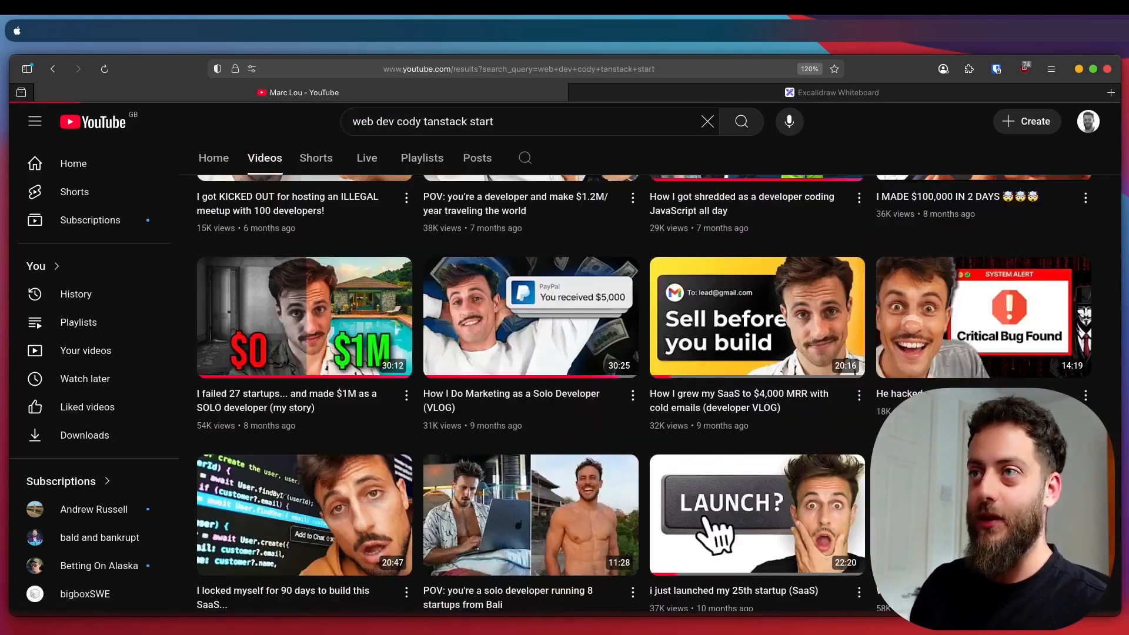
Open the Web Dev Cody channel's videos and browse through its recent uploads.
{"action": "scroll", "coordinate": [647, 389], "scroll_direction": "down", "scroll_amount": 5}
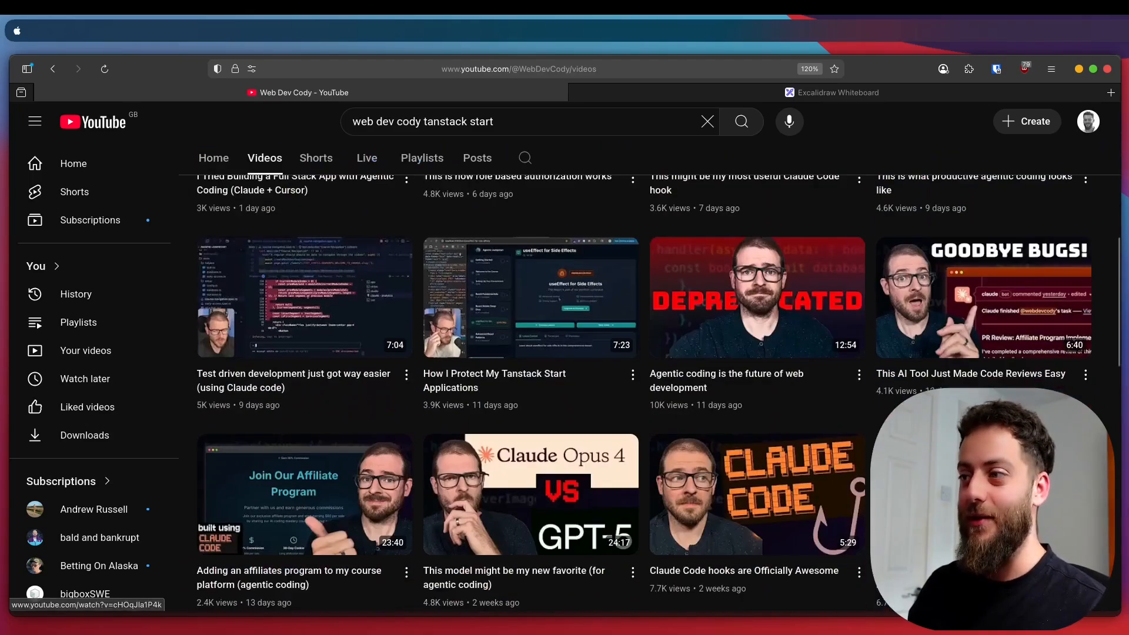
{"action": "scroll", "coordinate": [1107, 428], "scroll_direction": "down", "scroll_amount": 10}
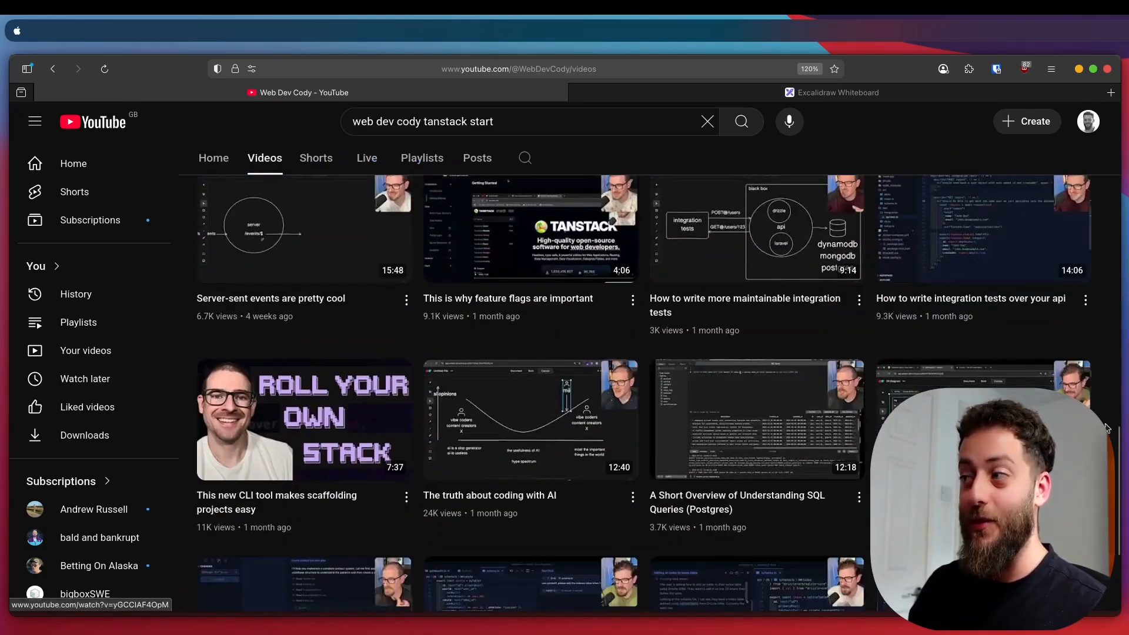
{"action": "scroll", "coordinate": [1107, 428], "scroll_direction": "down", "scroll_amount": 6}
{"action": "scroll", "coordinate": [373, 303], "scroll_direction": "up", "scroll_amount": 3}
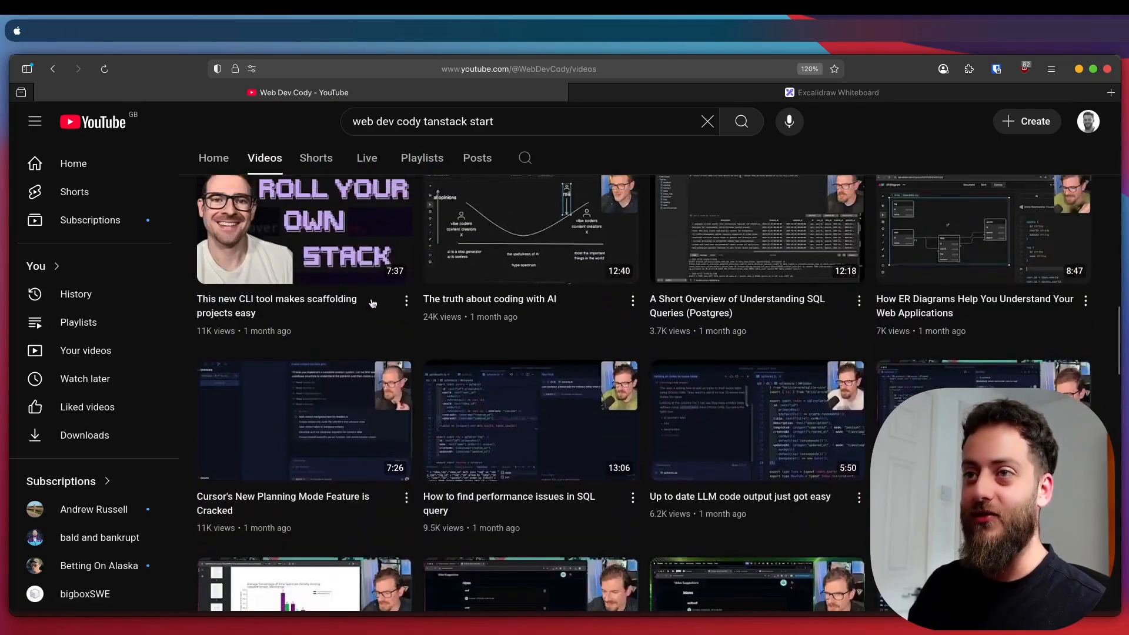
{"action": "scroll", "coordinate": [1105, 418], "scroll_direction": "up", "scroll_amount": 2}
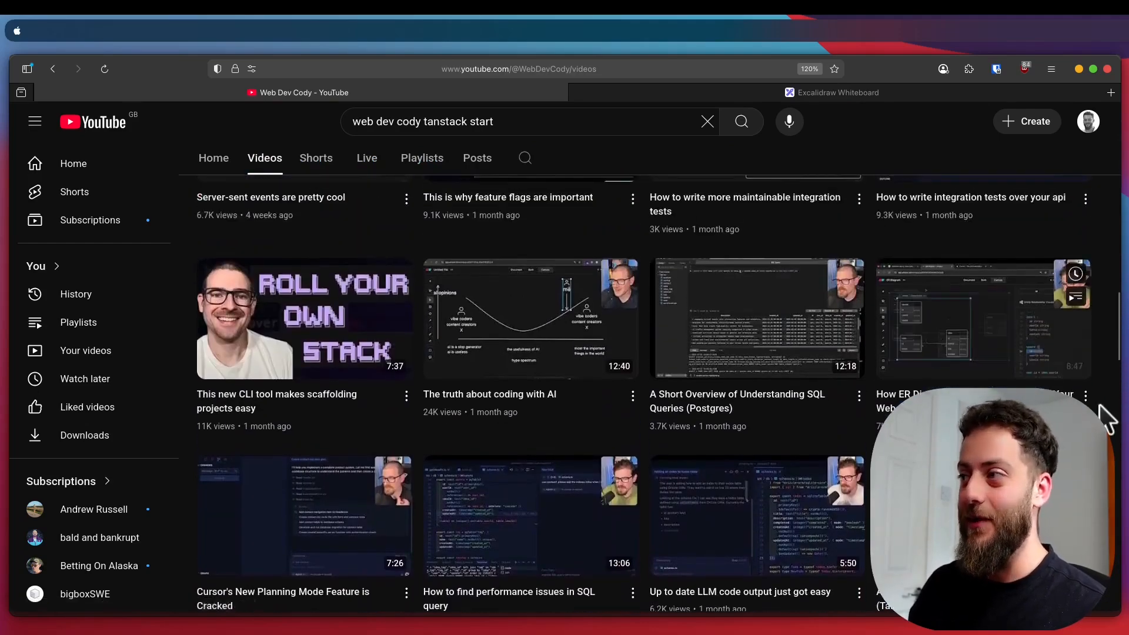
{"action": "scroll", "coordinate": [1106, 419], "scroll_direction": "down", "scroll_amount": 2}
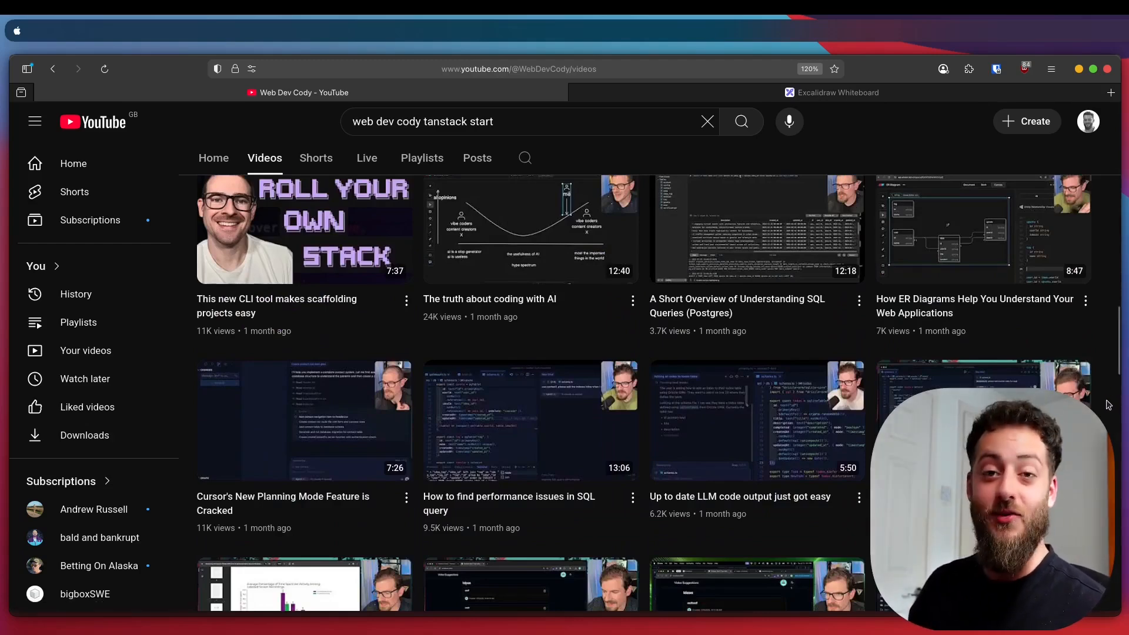
Open the video "Up to date LLM code output just got easy" and skip ahead to about 1:56.
{"action": "left_click", "coordinate": [757, 421]}
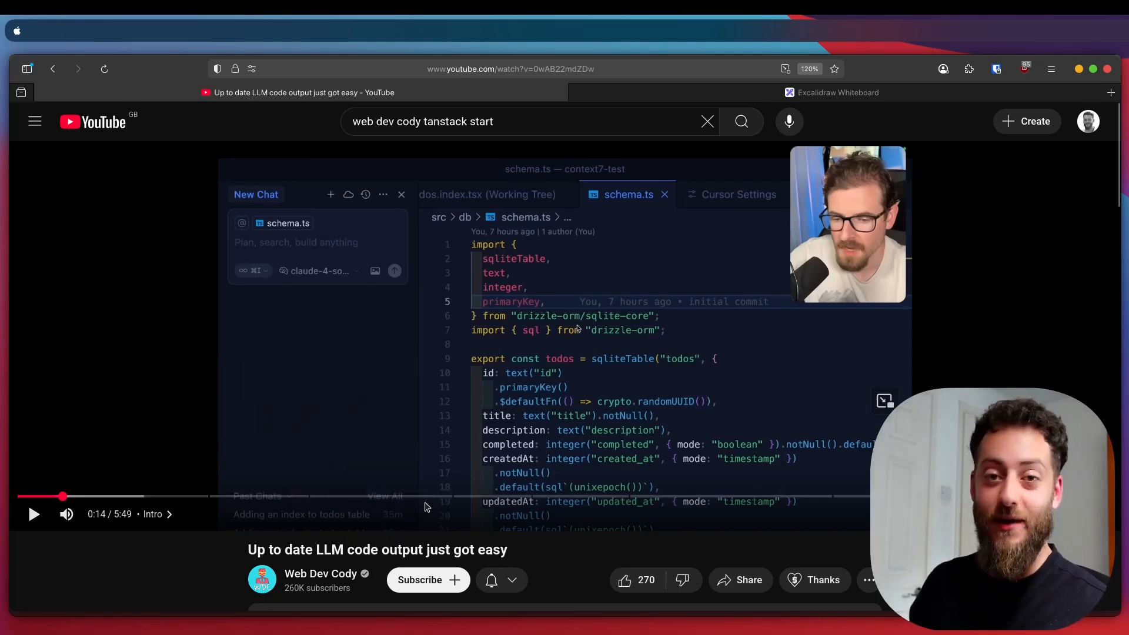
{"action": "scroll", "coordinate": [426, 509], "scroll_direction": "down", "scroll_amount": 2}
{"action": "scroll", "coordinate": [426, 509], "scroll_direction": "up", "scroll_amount": 2}
{"action": "left_click_drag", "start_coordinate": [115, 497], "coordinate": [385, 497]}
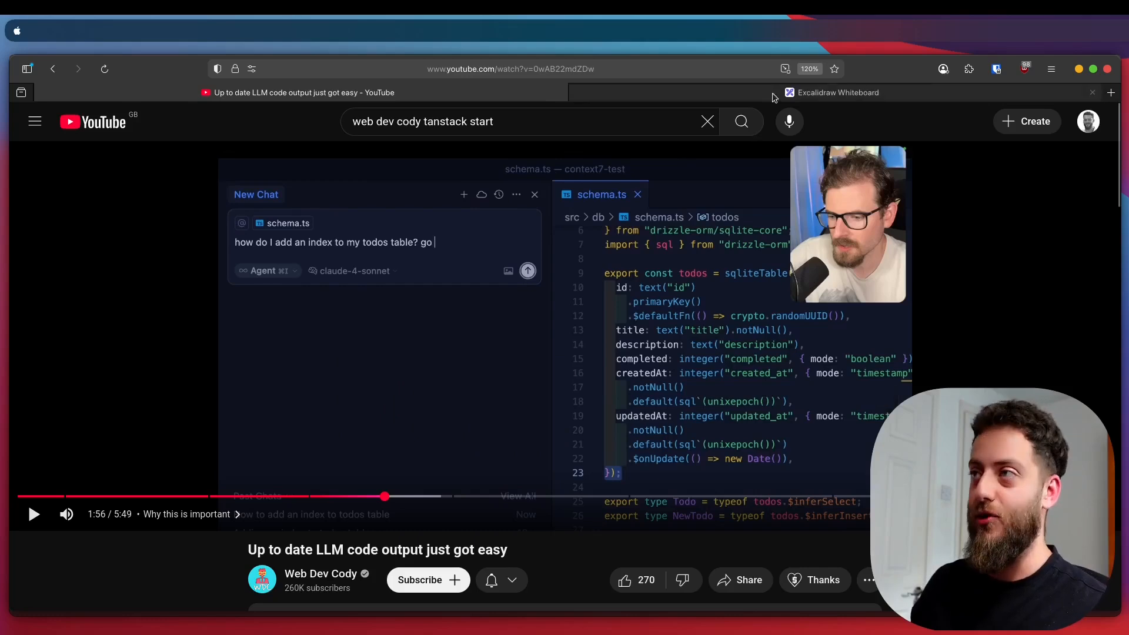
Switch to the Excalidraw whiteboard and centre the "20 mins" label beneath the blue rectangle.
{"action": "left_click", "coordinate": [838, 92]}
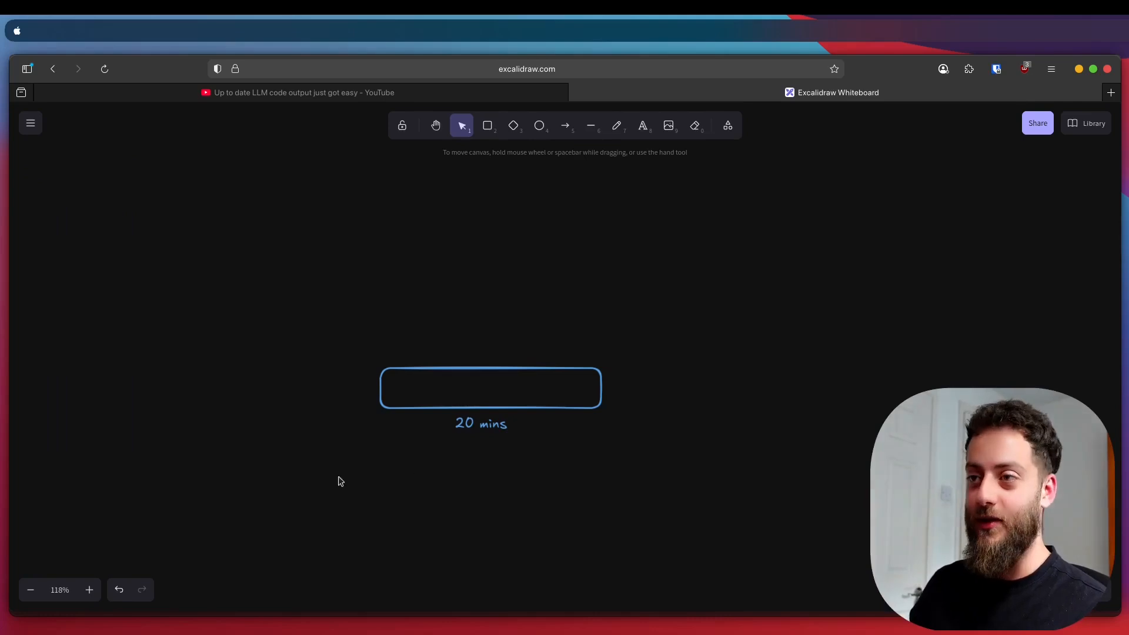
{"action": "left_click_drag", "start_coordinate": [339, 478], "coordinate": [624, 355]}
{"action": "left_click", "coordinate": [764, 340]}
{"action": "left_click_drag", "start_coordinate": [476, 431], "coordinate": [489, 433]}
{"action": "left_click", "coordinate": [351, 500]}
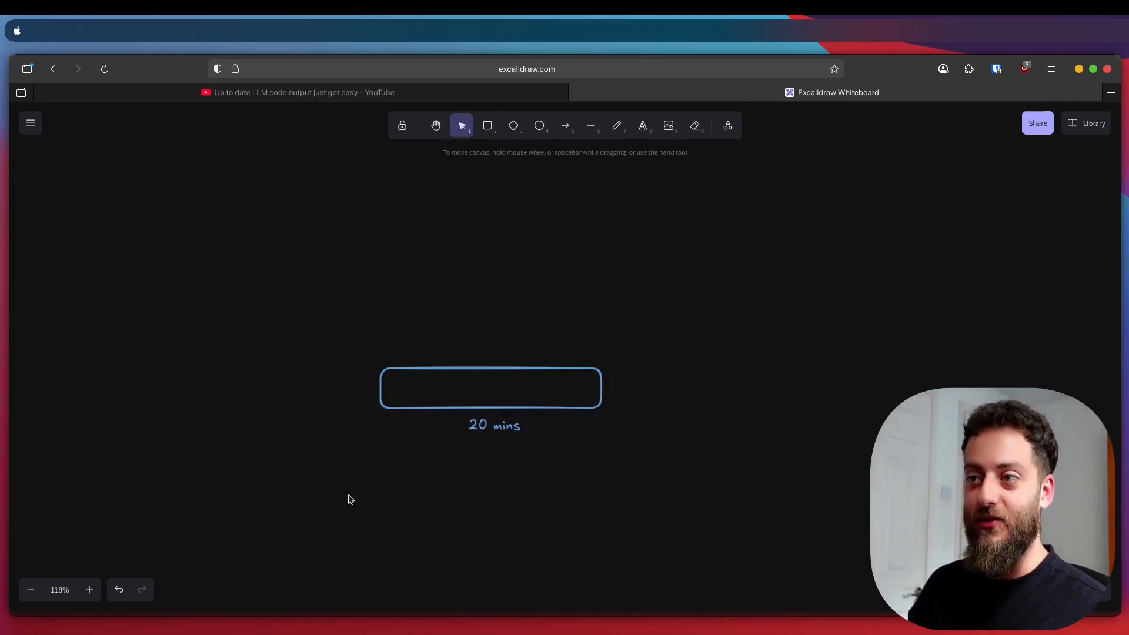
{"action": "left_click_drag", "start_coordinate": [351, 499], "coordinate": [611, 356]}
{"action": "left_click", "coordinate": [702, 488]}
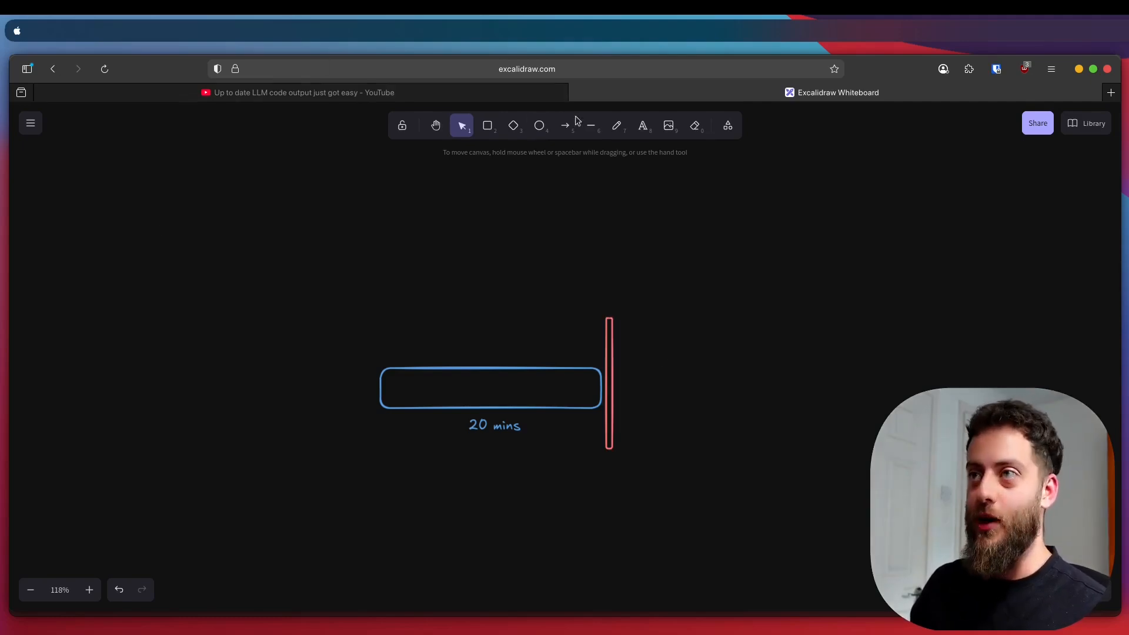
Add a red rounded rectangle labelled "Cut Silence" just right of the red vertical bar.
{"action": "left_click", "coordinate": [488, 125]}
{"action": "type", "text": "Cut Si"}
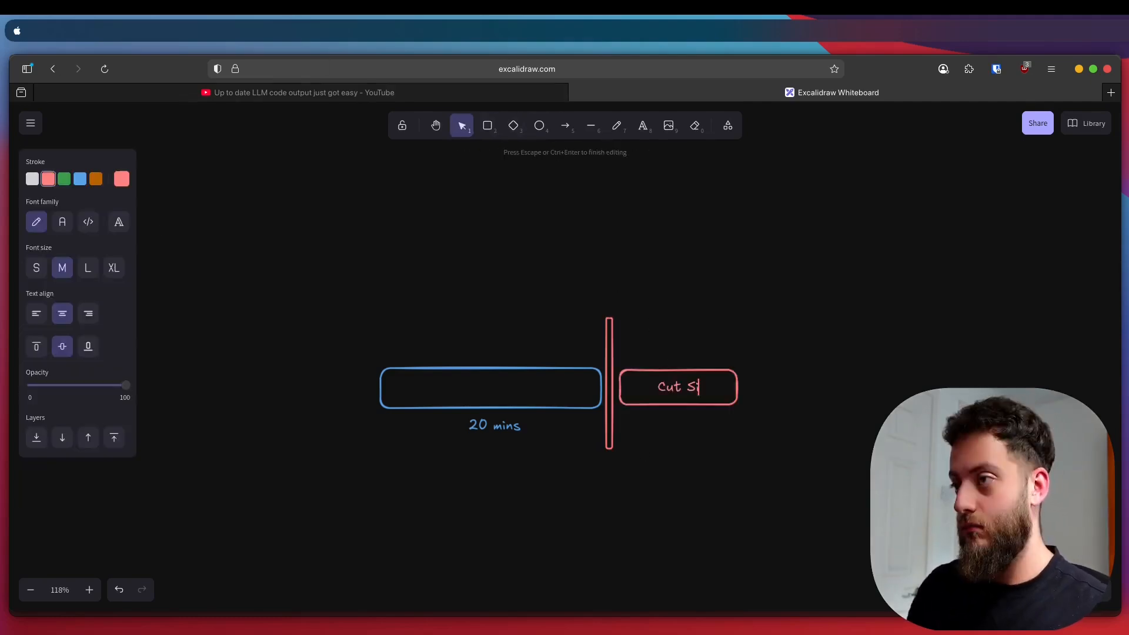
{"action": "type", "text": "lence"}
{"action": "left_click", "coordinate": [656, 527]}
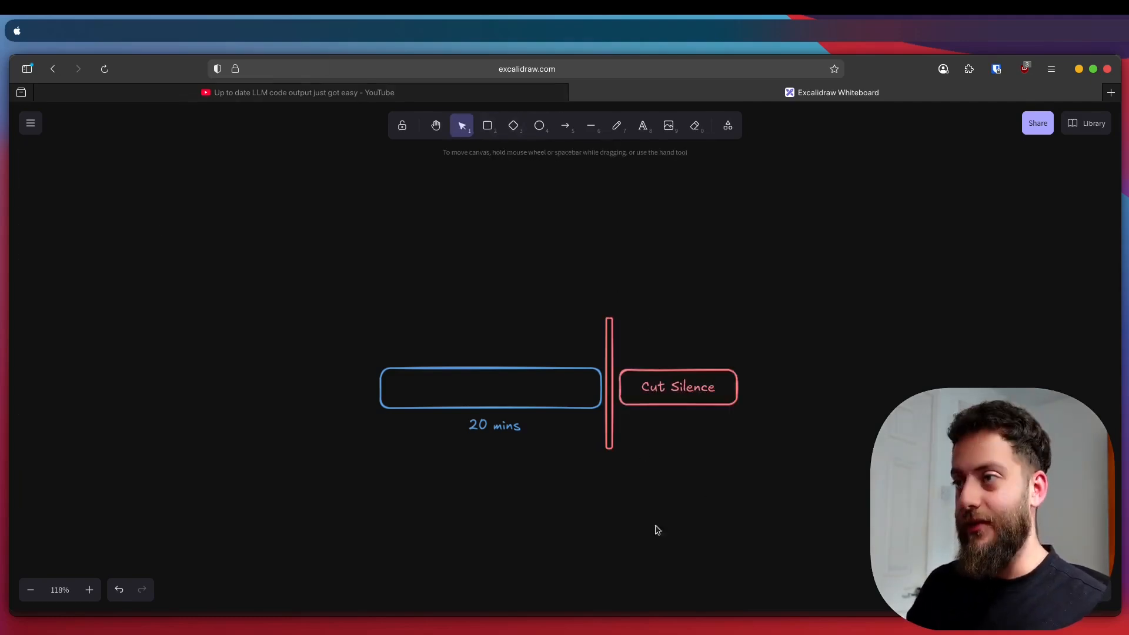
Place a waveform image below the timeline and mark its silent stretch with two vertical red lines at about 3 and 5.3.
{"action": "mouse_move", "coordinate": [862, 464]}
{"action": "left_mouse_down"}
{"action": "mouse_move", "coordinate": [647, 321]}
{"action": "mouse_move", "coordinate": [654, 330]}
{"action": "left_mouse_up"}
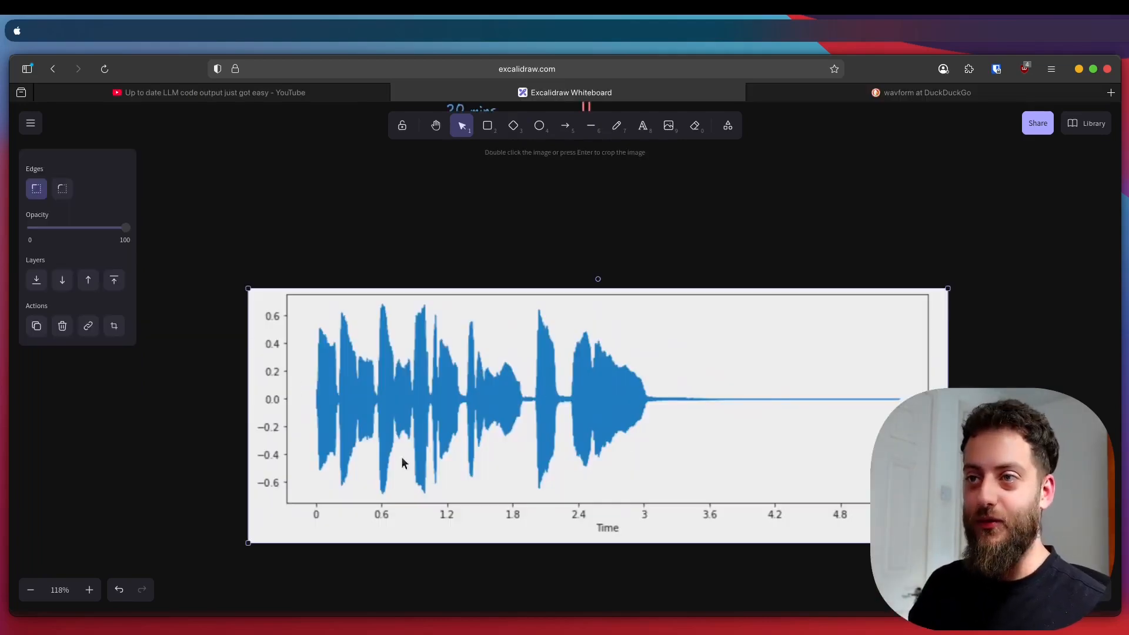
{"action": "left_click", "coordinate": [541, 238]}
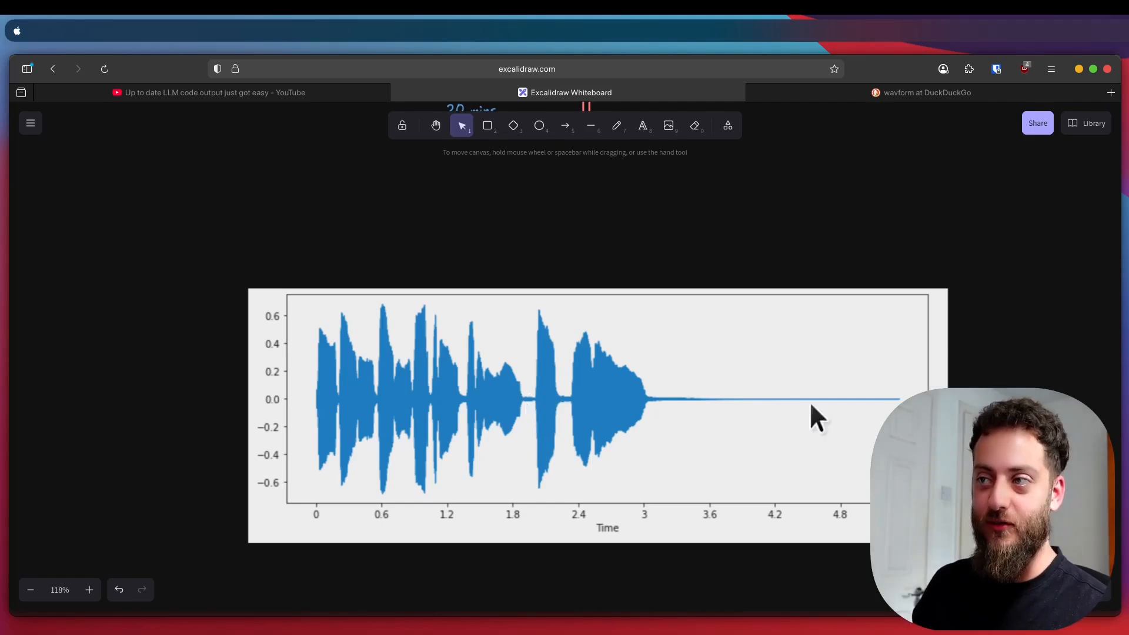
{"action": "scroll", "coordinate": [811, 410], "scroll_direction": "right", "scroll_amount": 3}
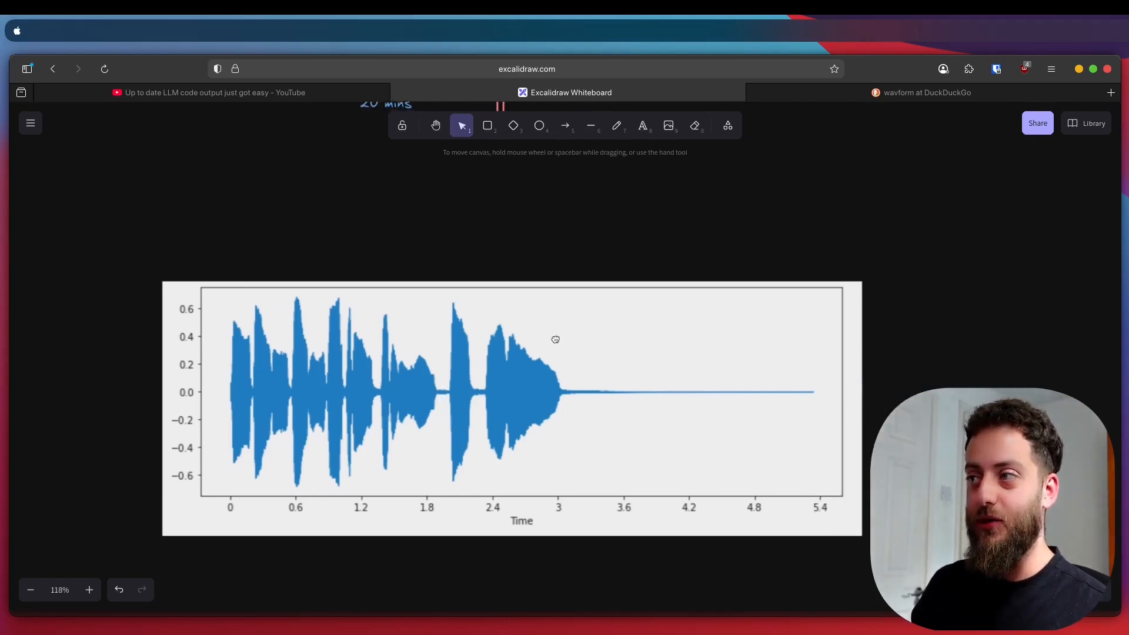
{"action": "scroll", "coordinate": [707, 454], "scroll_direction": "right", "scroll_amount": 1}
{"action": "key", "text": "l"}
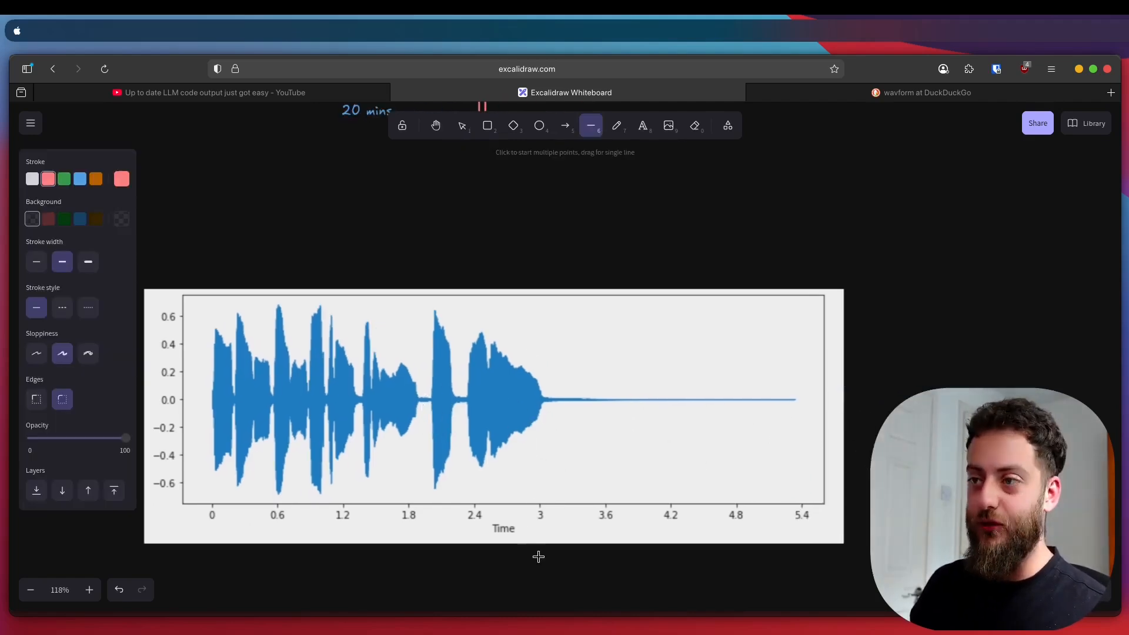
{"action": "left_click_drag", "start_coordinate": [541, 554], "coordinate": [553, 253]}
{"action": "left_click_drag", "start_coordinate": [541, 454], "coordinate": [787, 452]}
{"action": "left_click", "coordinate": [814, 437]}
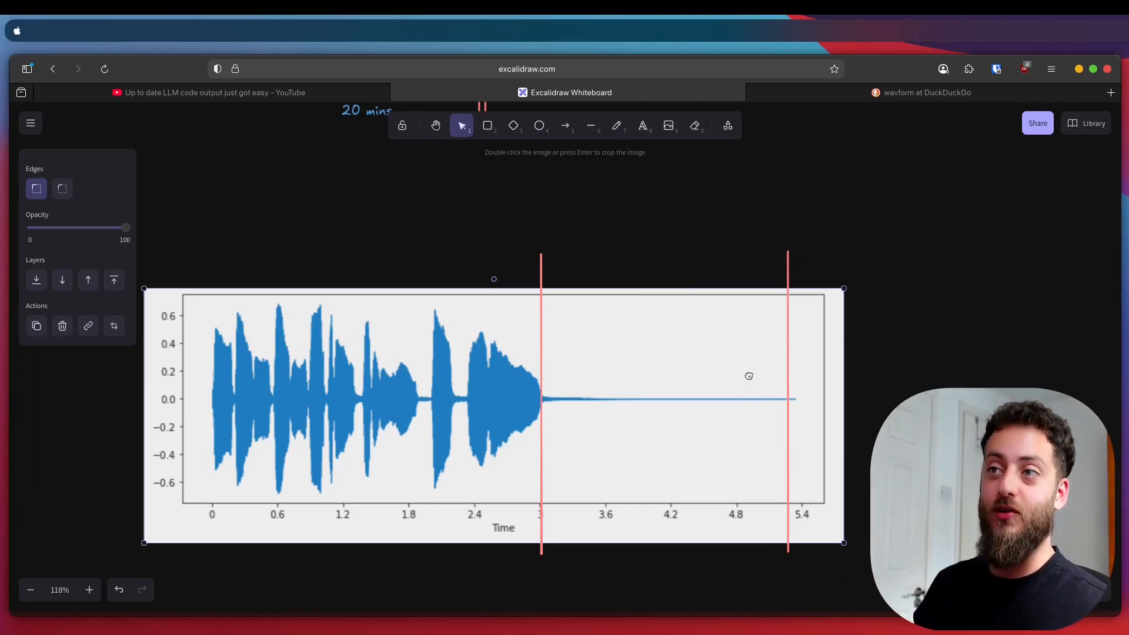
Widen the "Cut Silence" box to slightly more than the blue rectangle's width and add a red "20 mins" label beneath it.
{"action": "scroll", "coordinate": [749, 376], "scroll_direction": "up", "scroll_amount": 6}
{"action": "scroll", "coordinate": [398, 421], "scroll_direction": "down", "scroll_amount": 9}
{"action": "scroll", "coordinate": [486, 466], "scroll_direction": "up", "scroll_amount": 4}
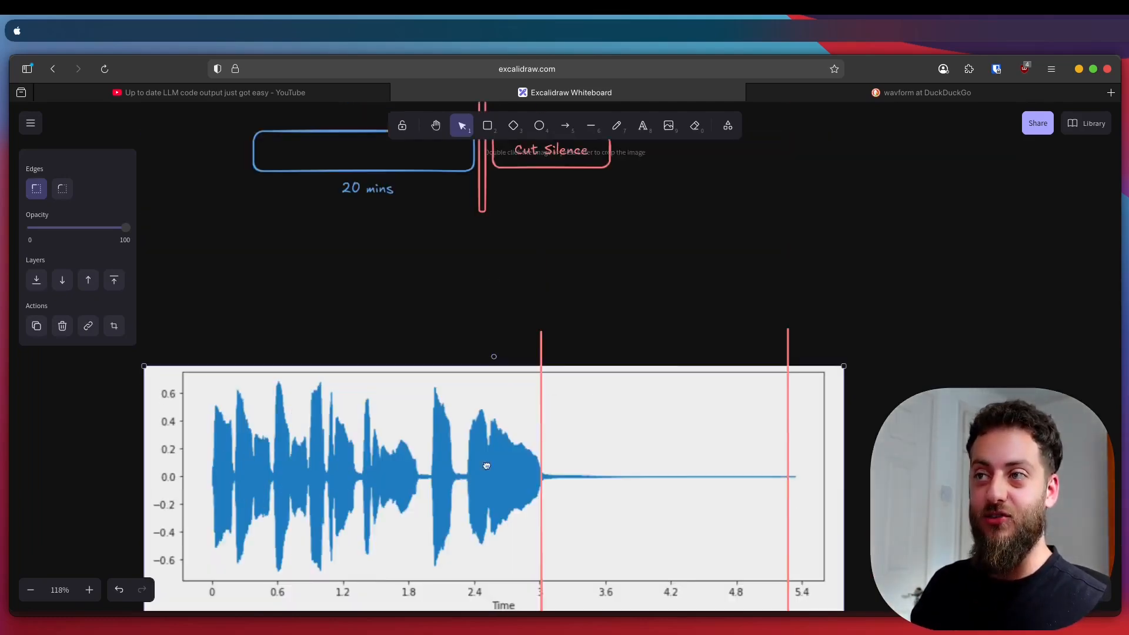
{"action": "scroll", "coordinate": [608, 351], "scroll_direction": "up", "scroll_amount": 3}
{"action": "left_click", "coordinate": [366, 344]}
{"action": "left_click_drag", "start_coordinate": [368, 344], "coordinate": [380, 356]}
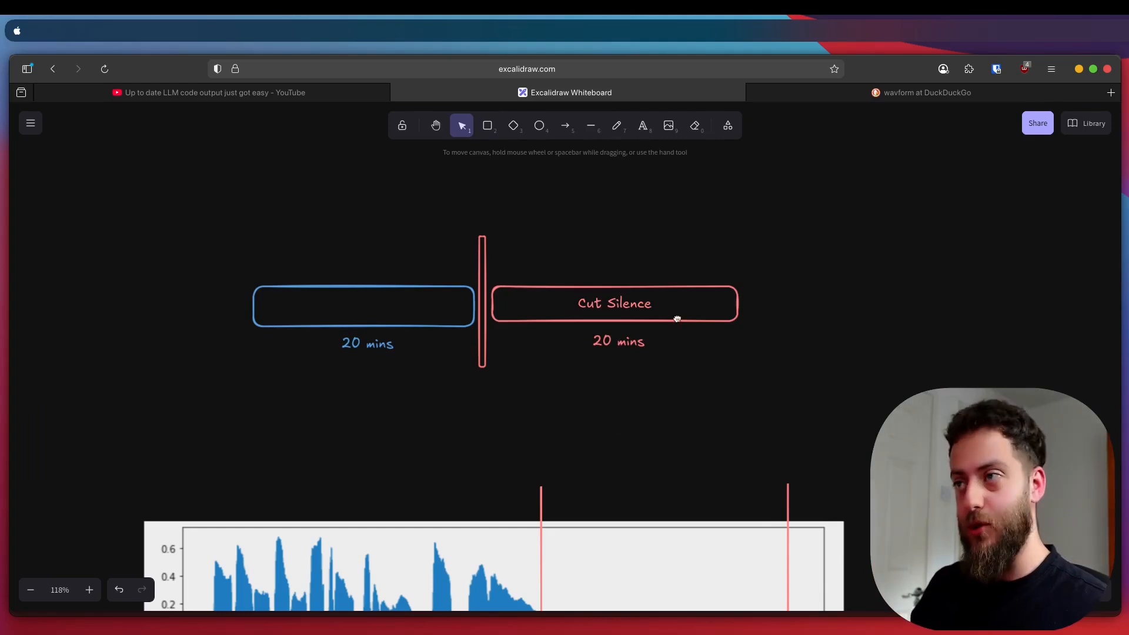
{"action": "left_click_drag", "start_coordinate": [676, 319], "coordinate": [612, 357]}
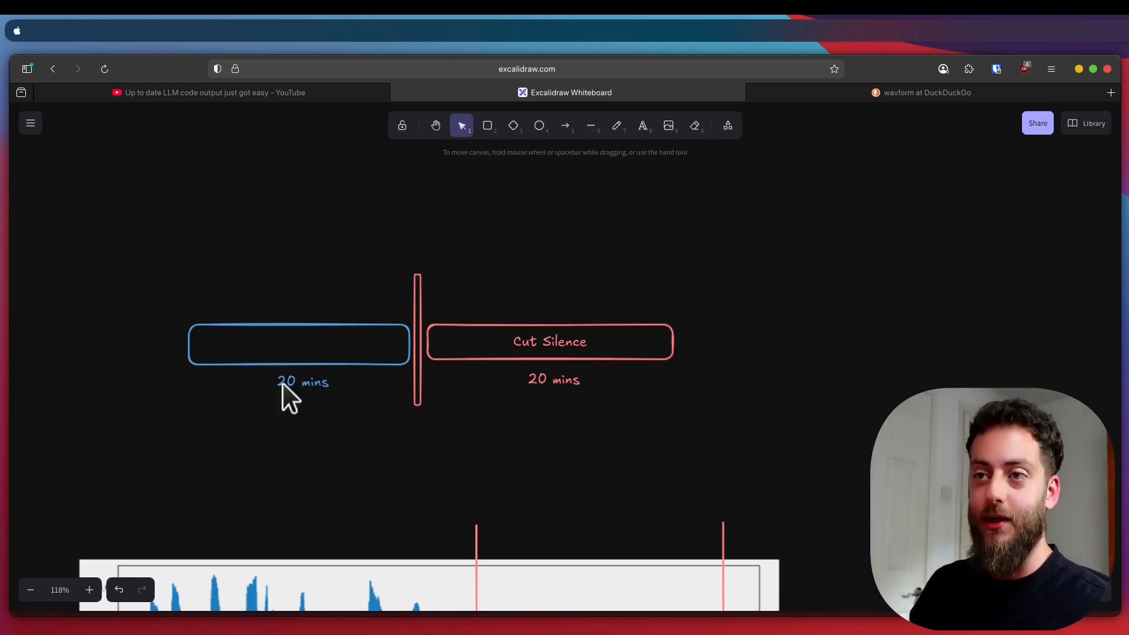
{"action": "left_click_drag", "start_coordinate": [171, 468], "coordinate": [360, 203]}
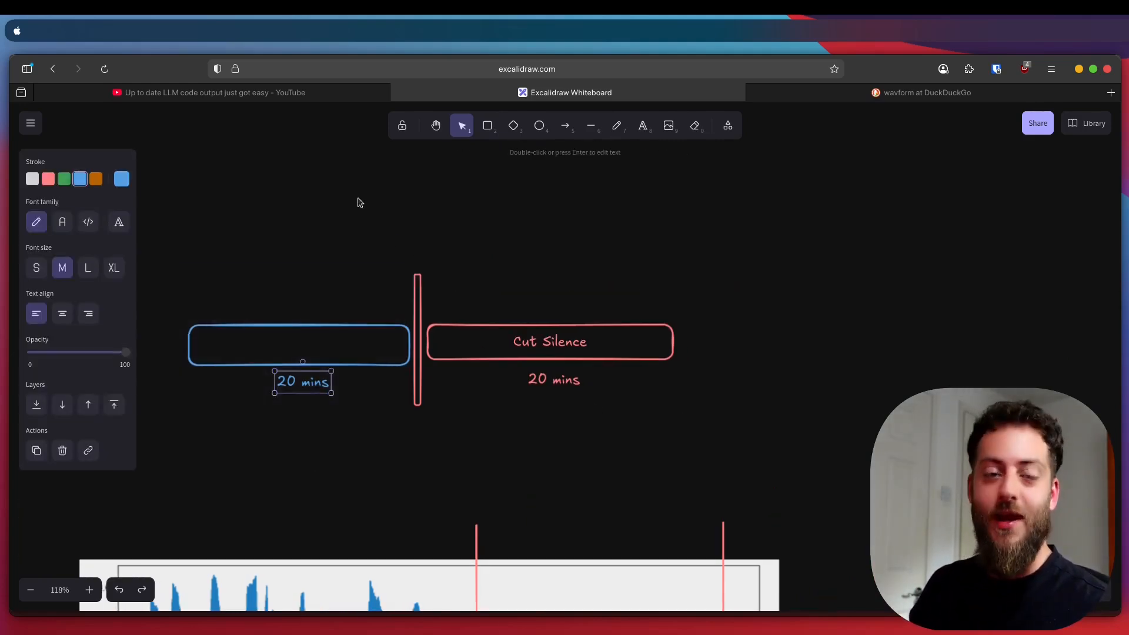
{"action": "left_click", "coordinate": [311, 428]}
{"action": "left_click_drag", "start_coordinate": [735, 433], "coordinate": [650, 465]}
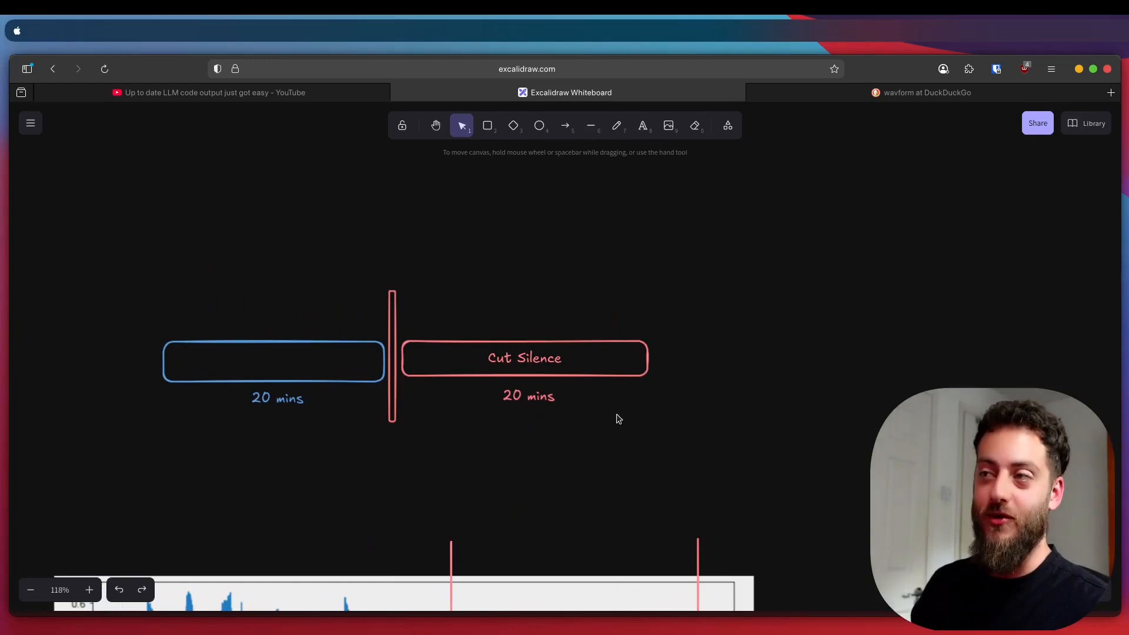
{"action": "left_click_drag", "start_coordinate": [779, 343], "coordinate": [705, 336]}
{"action": "left_click_drag", "start_coordinate": [224, 522], "coordinate": [647, 370]}
{"action": "key", "text": "Return"}
{"action": "left_click", "coordinate": [630, 463]}
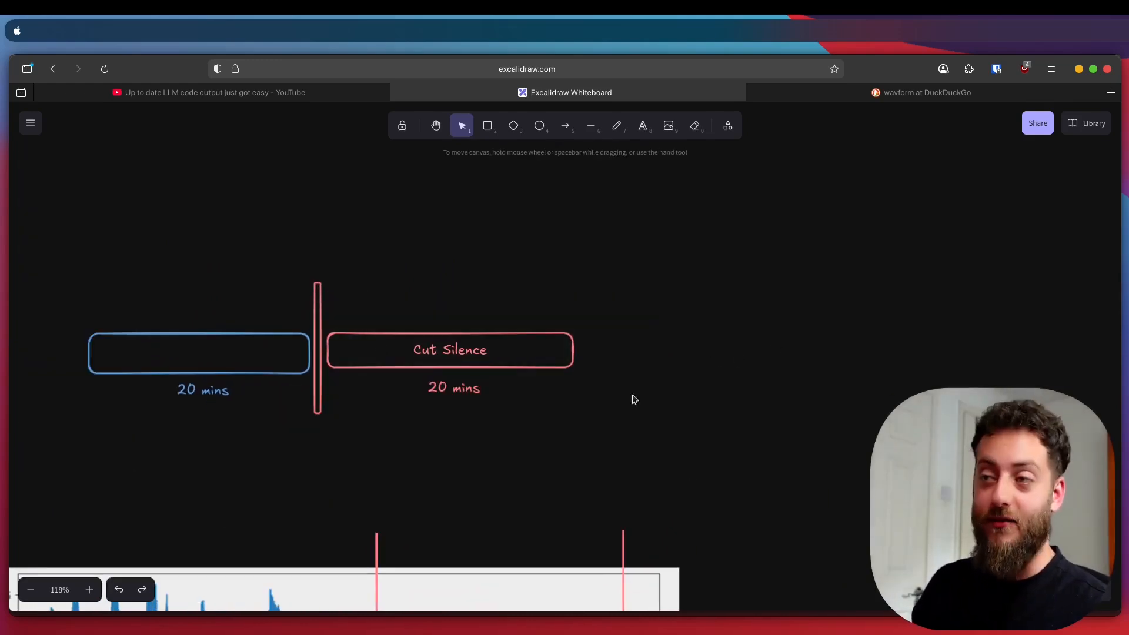
Add a smaller red box labelled "Cleanup" right of the "Cut Silence" box, with a "10 mins" label beneath it.
{"action": "left_click", "coordinate": [488, 125]}
{"action": "left_click_drag", "start_coordinate": [582, 358], "coordinate": [694, 325]}
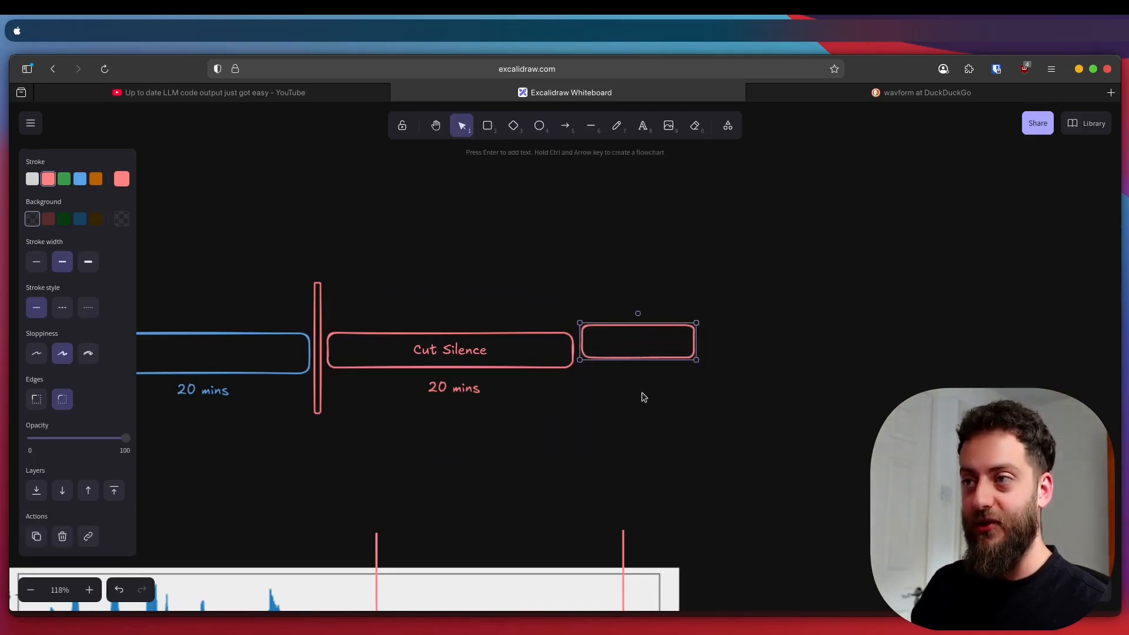
{"action": "left_click", "coordinate": [643, 382]}
{"action": "left_click_drag", "start_coordinate": [641, 360], "coordinate": [643, 371]}
{"action": "left_click", "coordinate": [558, 440]}
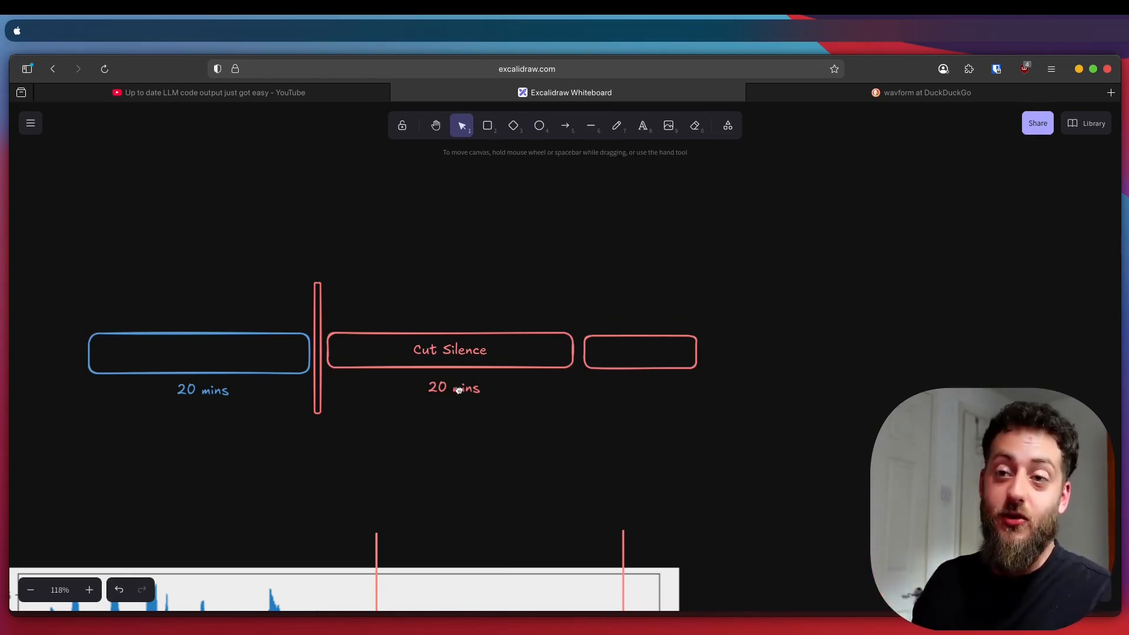
{"action": "left_click_drag", "start_coordinate": [447, 391], "coordinate": [632, 393]}
{"action": "double_click", "coordinate": [632, 392]}
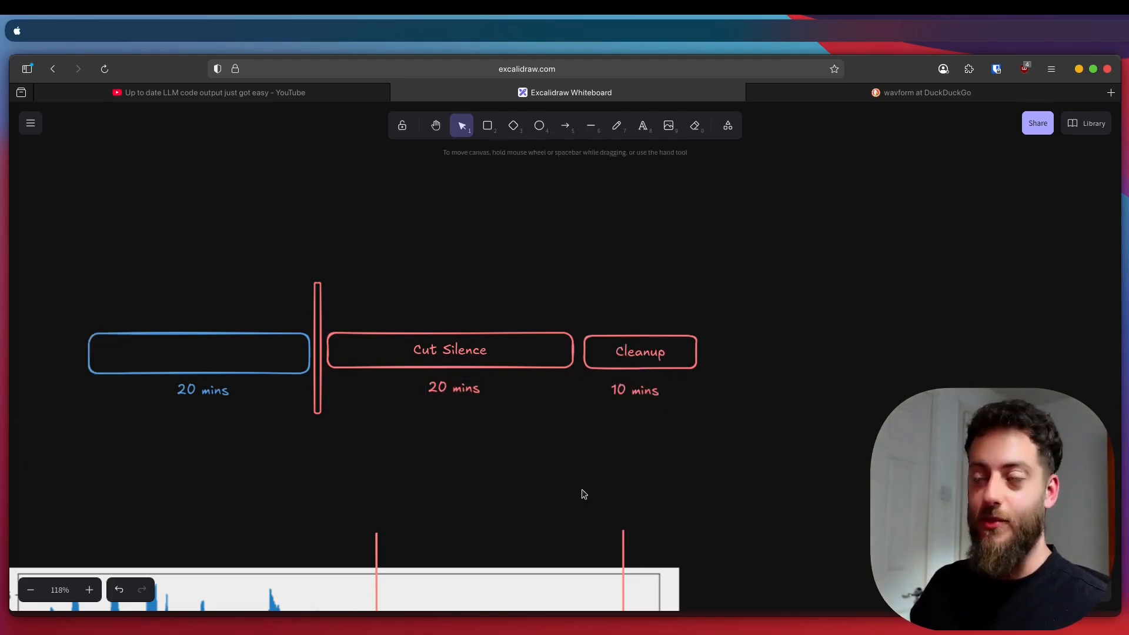
Add a blue "Silent" box over the right half of the blue rectangle and label each half "10 mins".
{"action": "scroll", "coordinate": [584, 494], "scroll_direction": "left", "scroll_amount": 3}
{"action": "left_click", "coordinate": [487, 125]}
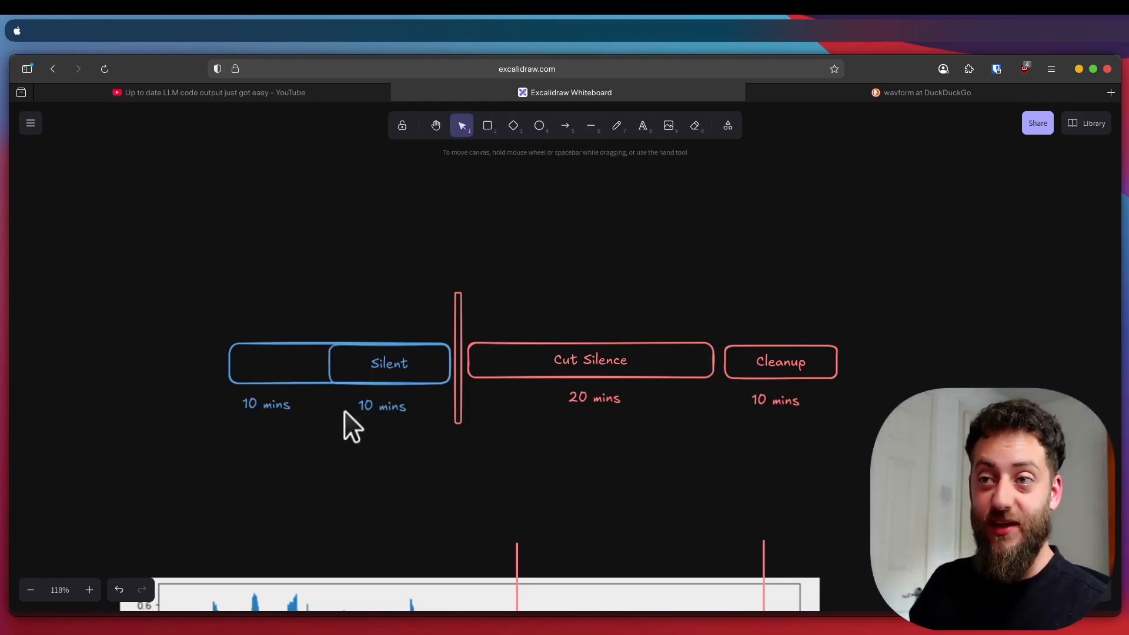
{"action": "scroll", "coordinate": [471, 433], "scroll_direction": "right", "scroll_amount": 2}
Add a red "5 mins" label below and between the "20 mins" and "10 mins" labels of the red boxes.
{"action": "left_click_drag", "start_coordinate": [931, 491], "coordinate": [411, 292]}
{"action": "left_click", "coordinate": [648, 495]}
{"action": "left_click_drag", "start_coordinate": [557, 503], "coordinate": [696, 432]}
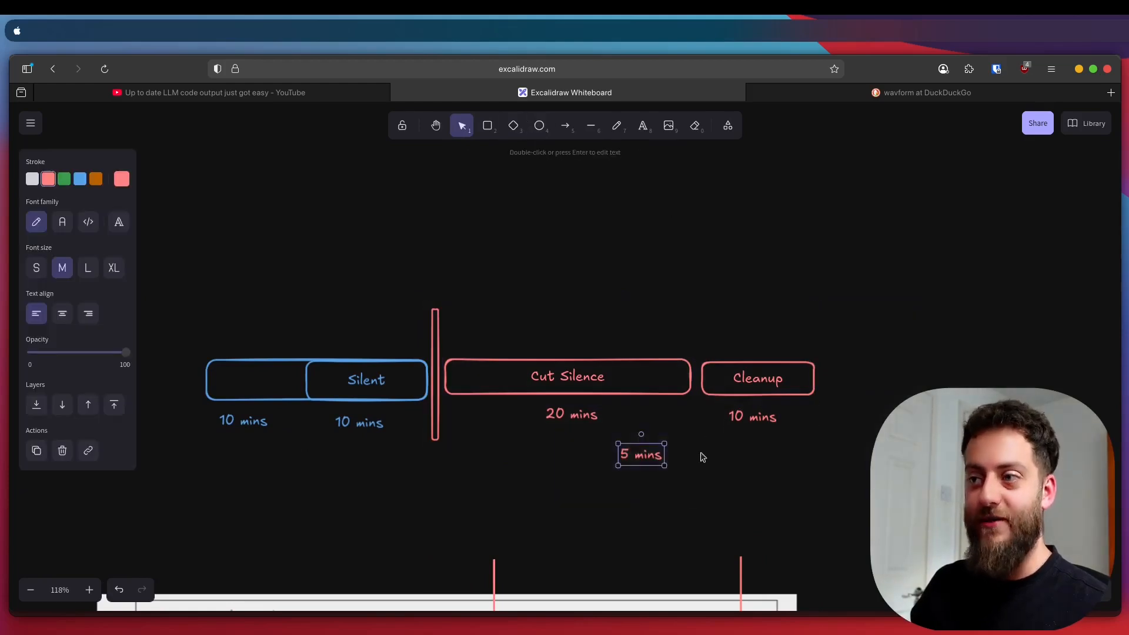
{"action": "left_click", "coordinate": [724, 485]}
{"action": "left_click_drag", "start_coordinate": [563, 508], "coordinate": [764, 420]}
{"action": "left_click", "coordinate": [748, 483]}
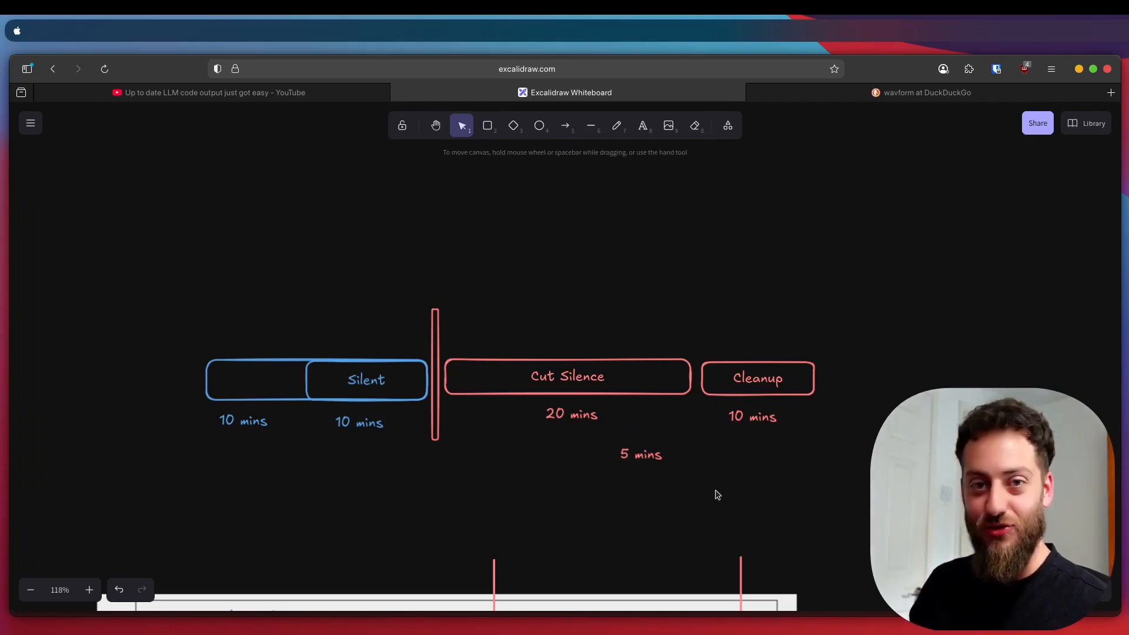
Duplicate the waveform image and place the copy to the right of the original.
{"action": "scroll", "coordinate": [713, 491], "scroll_direction": "down", "scroll_amount": 5}
{"action": "scroll", "coordinate": [713, 491], "scroll_direction": "left", "scroll_amount": 2}
{"action": "left_click_drag", "start_coordinate": [538, 450], "coordinate": [1128, 454]}
{"action": "left_click_drag", "start_coordinate": [827, 502], "coordinate": [830, 497]}
{"action": "scroll", "coordinate": [831, 497], "scroll_direction": "down", "scroll_amount": 4}
{"action": "left_click", "coordinate": [581, 540]}
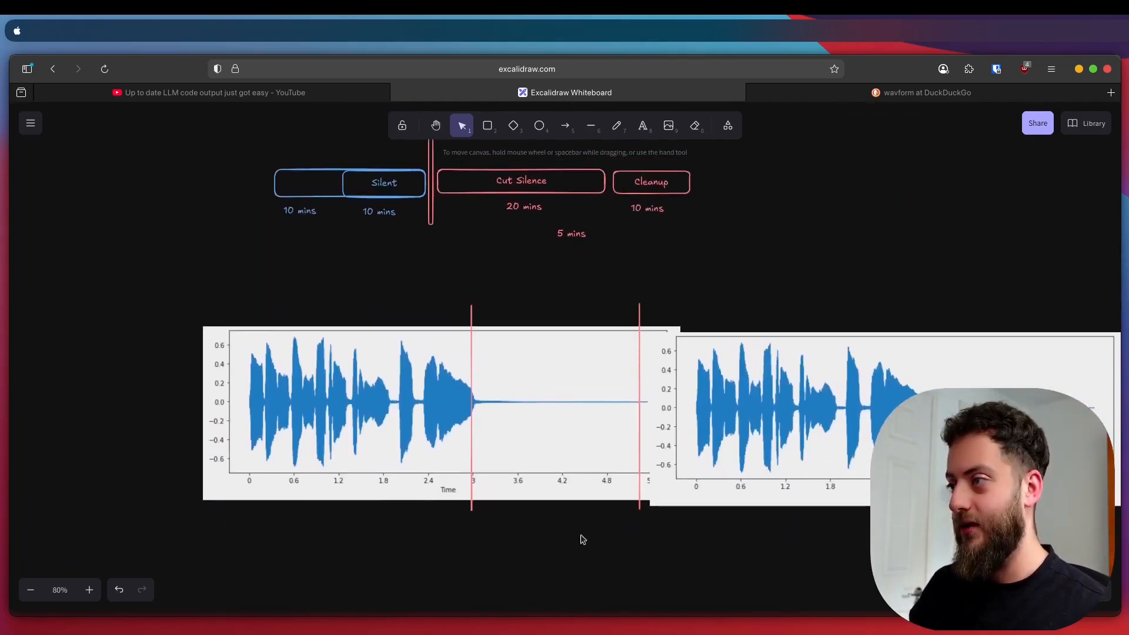
{"action": "left_click_drag", "start_coordinate": [416, 605], "coordinate": [747, 537]}
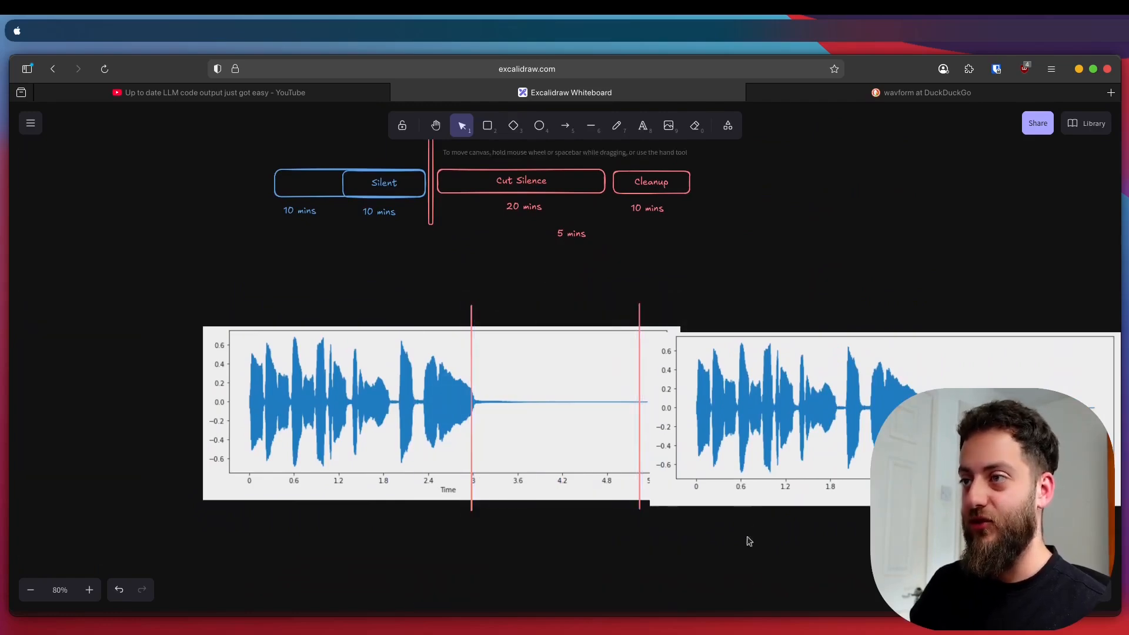
{"action": "left_click_drag", "start_coordinate": [598, 569], "coordinate": [1013, 351]}
{"action": "scroll", "coordinate": [668, 270], "scroll_direction": "up", "scroll_amount": 2}
{"action": "left_click_drag", "start_coordinate": [421, 346], "coordinate": [617, 199]}
{"action": "left_click", "coordinate": [818, 358]}
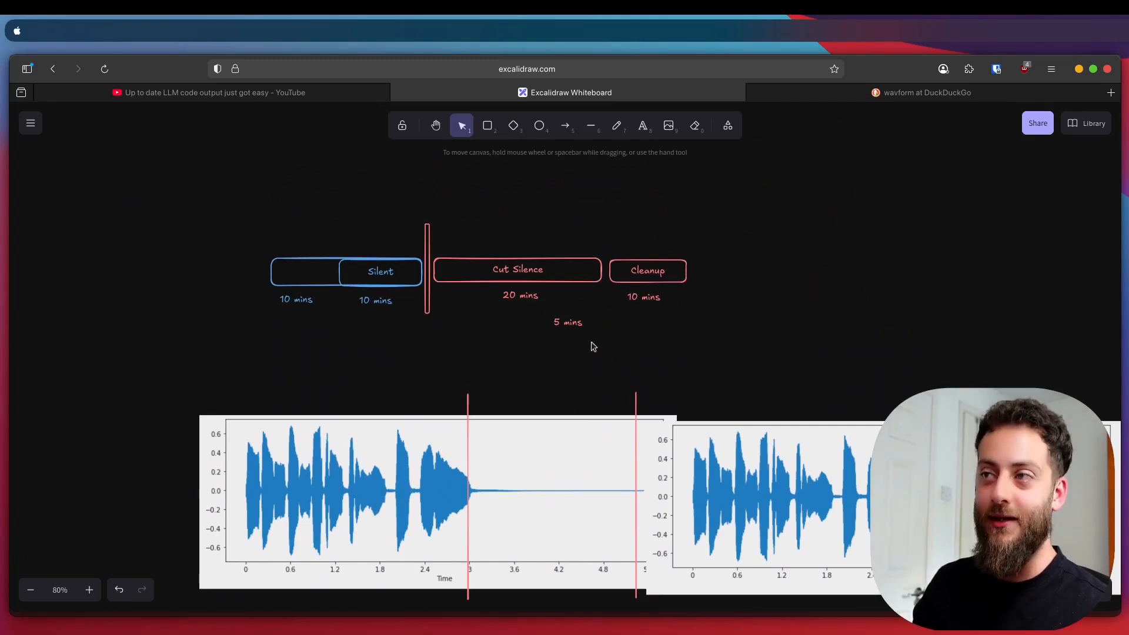
{"action": "left_click_drag", "start_coordinate": [604, 332], "coordinate": [721, 231]}
{"action": "left_click", "coordinate": [721, 232]}
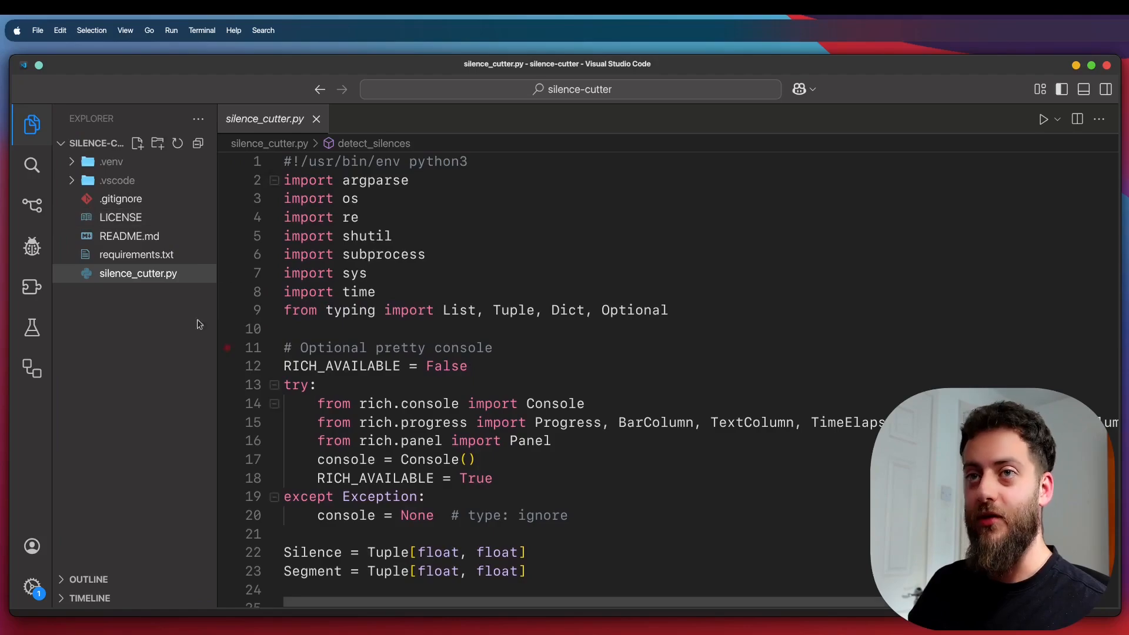
Switch to Visual Studio Code and examine the detect_silences function in silence_cutter.py.
{"action": "scroll", "coordinate": [779, 390], "scroll_direction": "down", "scroll_amount": 15}
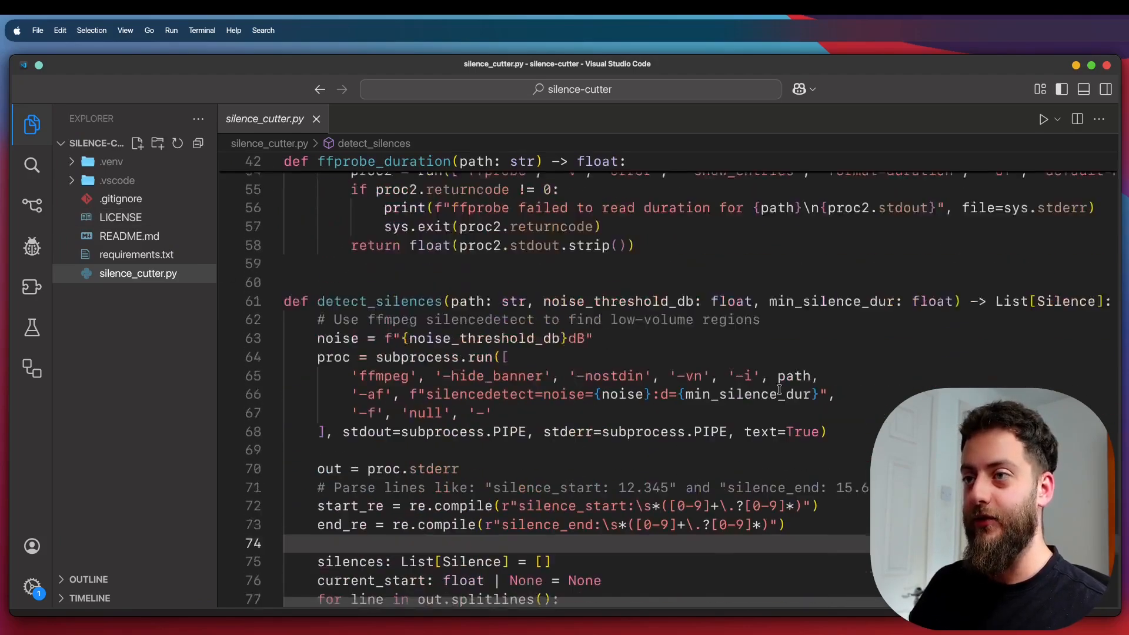
{"action": "scroll", "coordinate": [780, 390], "scroll_direction": "down", "scroll_amount": 2}
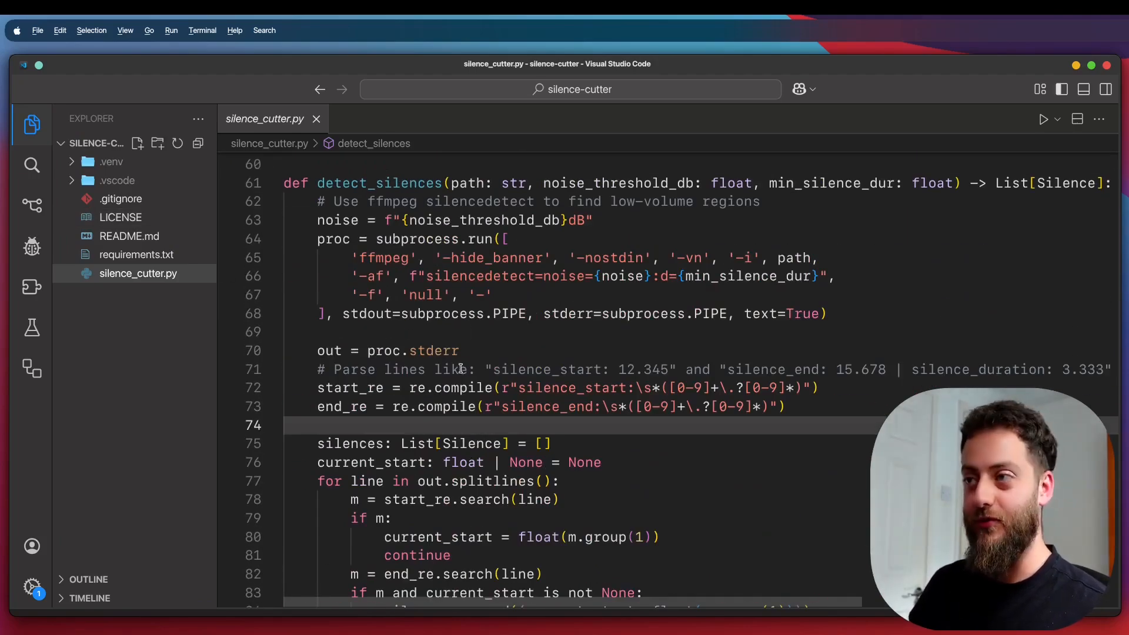
Back on the Excalidraw whiteboard, draw a red horizontal line at about 0.2 across the first waveform and thick blue strokes over its silent part.
{"action": "key", "text": "alt+Tab"}
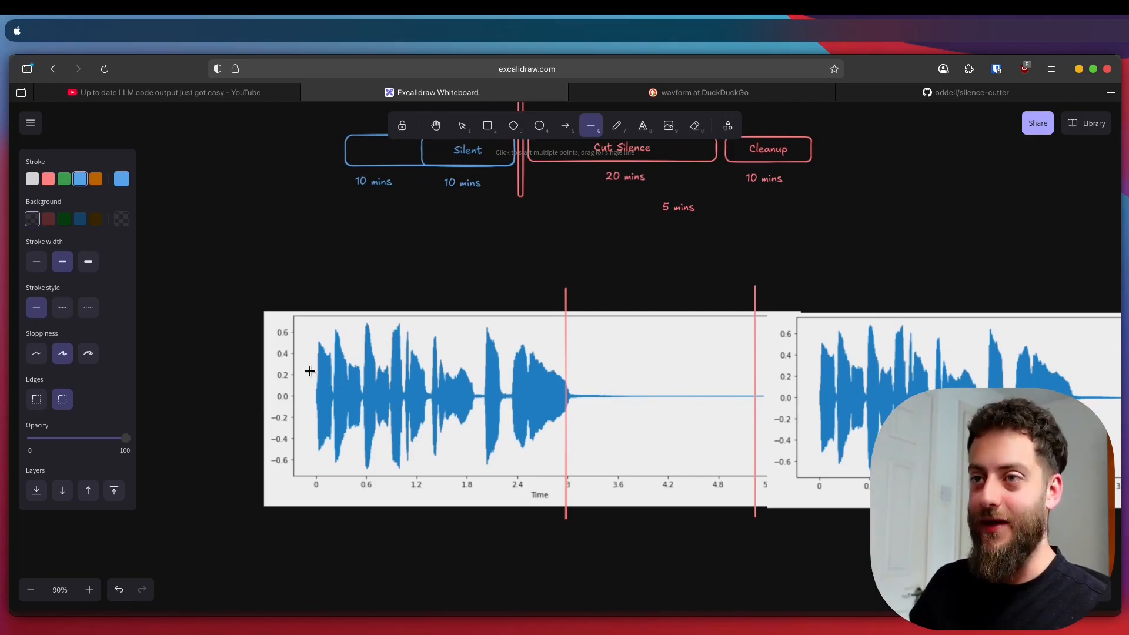
{"action": "mouse_move", "coordinate": [304, 376]}
{"action": "left_mouse_down"}
{"action": "mouse_move", "coordinate": [688, 399]}
{"action": "mouse_move", "coordinate": [587, 380]}
{"action": "left_mouse_up"}
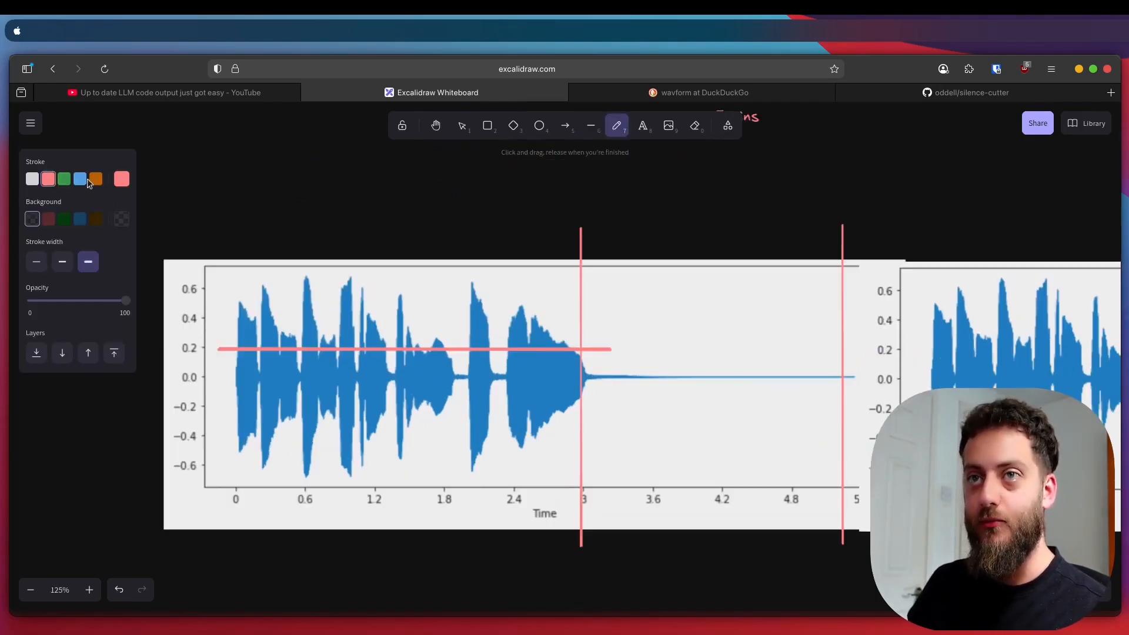
{"action": "left_click", "coordinate": [82, 179]}
{"action": "mouse_move", "coordinate": [622, 382]}
{"action": "left_mouse_down"}
{"action": "mouse_move", "coordinate": [675, 365]}
{"action": "mouse_move", "coordinate": [835, 376]}
{"action": "mouse_move", "coordinate": [793, 383]}
{"action": "left_mouse_up"}
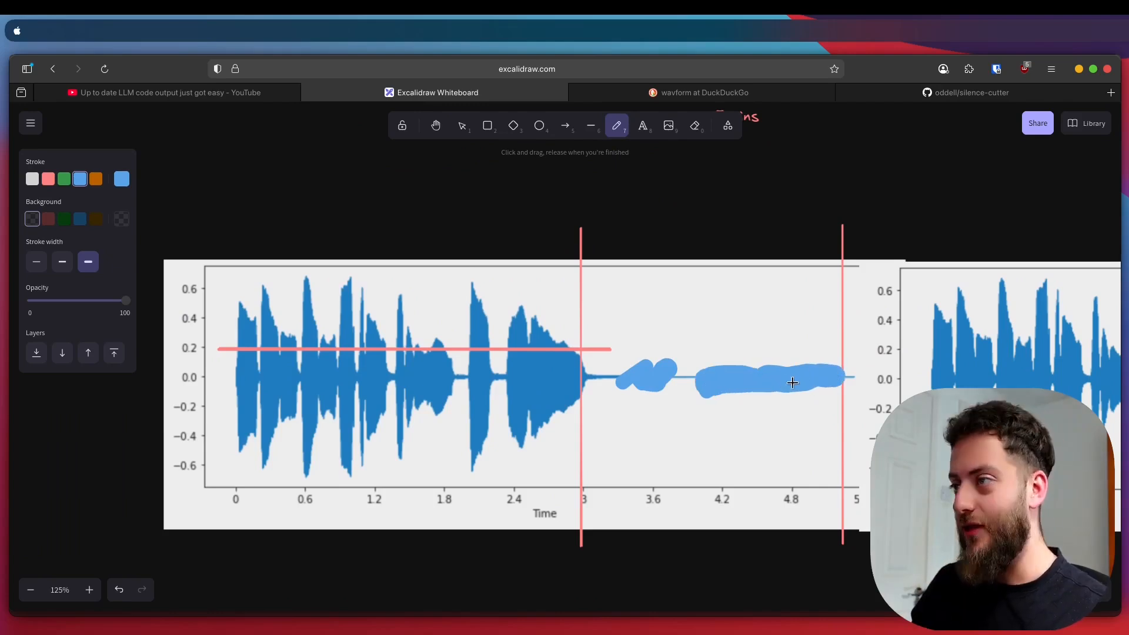
{"action": "scroll", "coordinate": [661, 383], "scroll_direction": "right", "scroll_amount": 1}
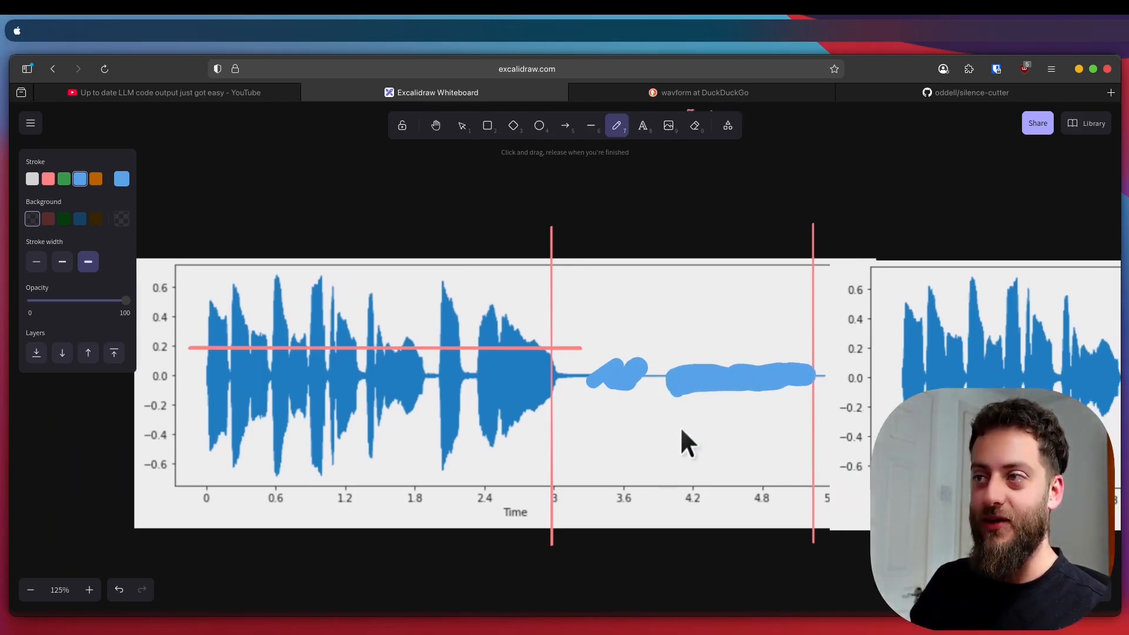
{"action": "scroll", "coordinate": [680, 441], "scroll_direction": "right", "scroll_amount": 3}
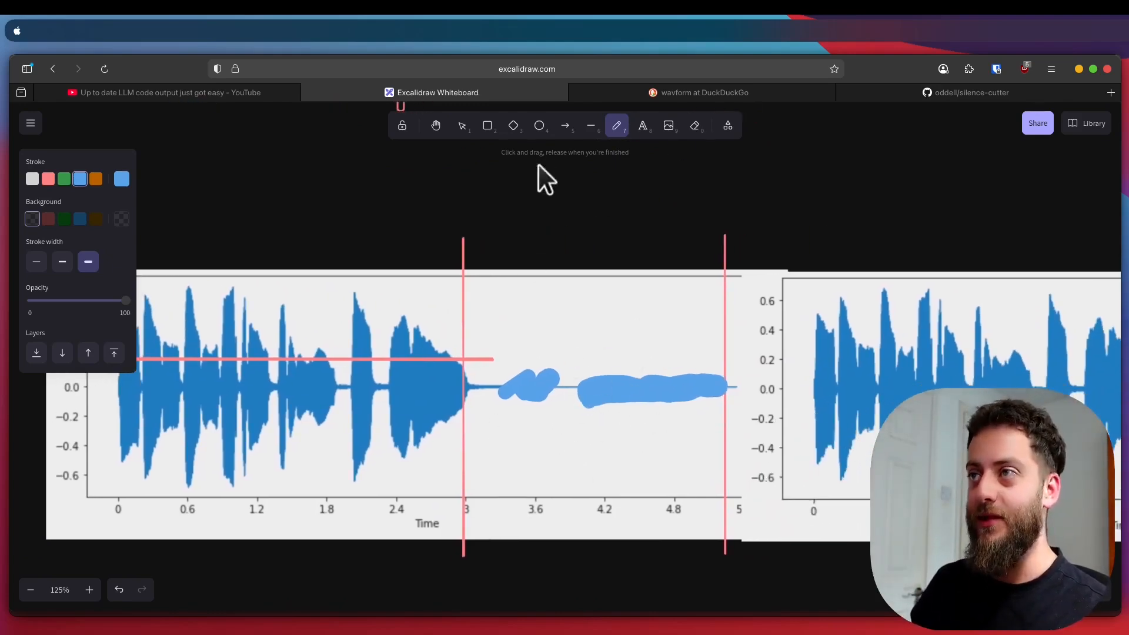
{"action": "left_click", "coordinate": [591, 125]}
{"action": "scroll", "coordinate": [404, 290], "scroll_direction": "left", "scroll_amount": 3}
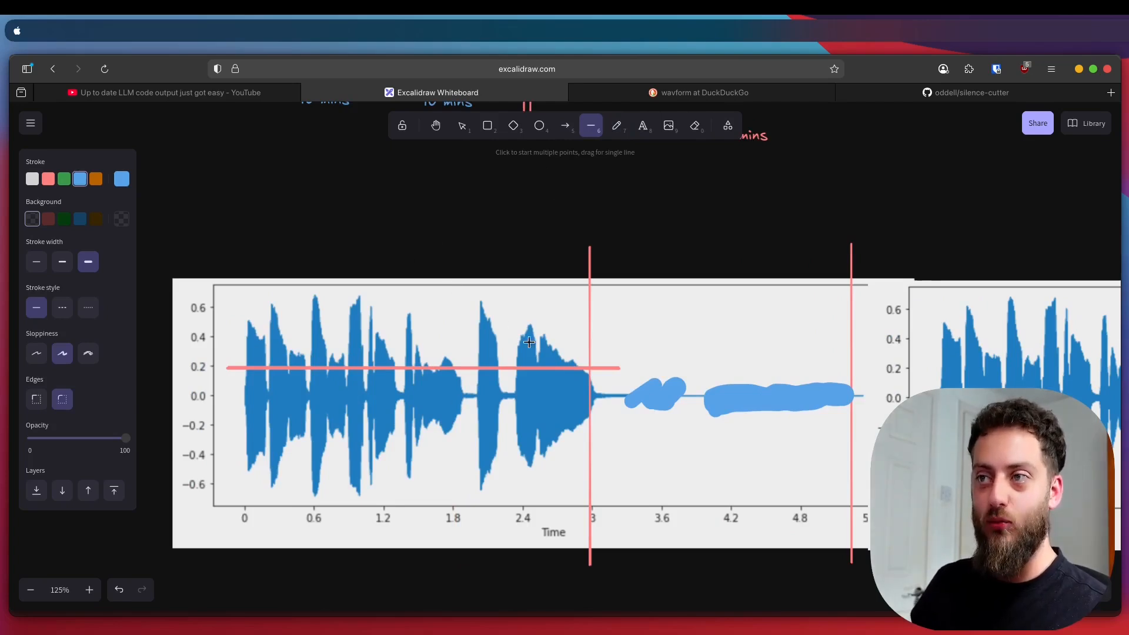
{"action": "scroll", "coordinate": [690, 400], "scroll_direction": "up", "scroll_amount": 1}
{"action": "scroll", "coordinate": [690, 400], "scroll_direction": "right", "scroll_amount": 1}
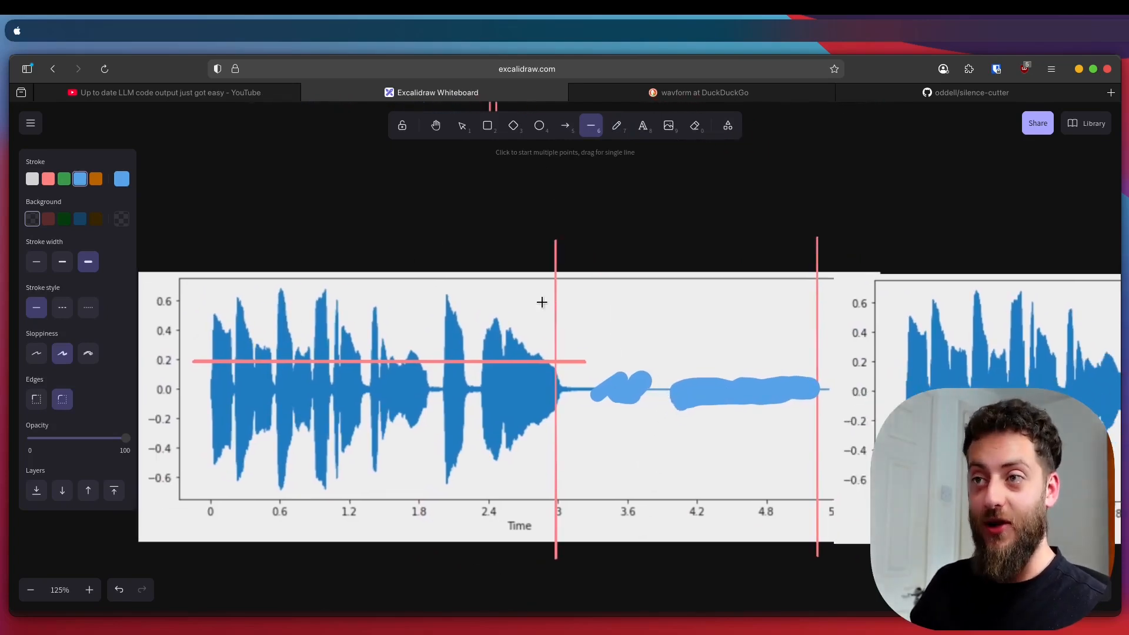
{"action": "left_click", "coordinate": [619, 563]}
{"action": "key", "text": "Escape"}
Move the second vertical red line to the start of the second waveform and the first one just past the end of the speech.
{"action": "scroll", "coordinate": [567, 387], "scroll_direction": "up", "scroll_amount": 1}
{"action": "scroll", "coordinate": [568, 387], "scroll_direction": "left", "scroll_amount": 1}
{"action": "left_click", "coordinate": [567, 388]}
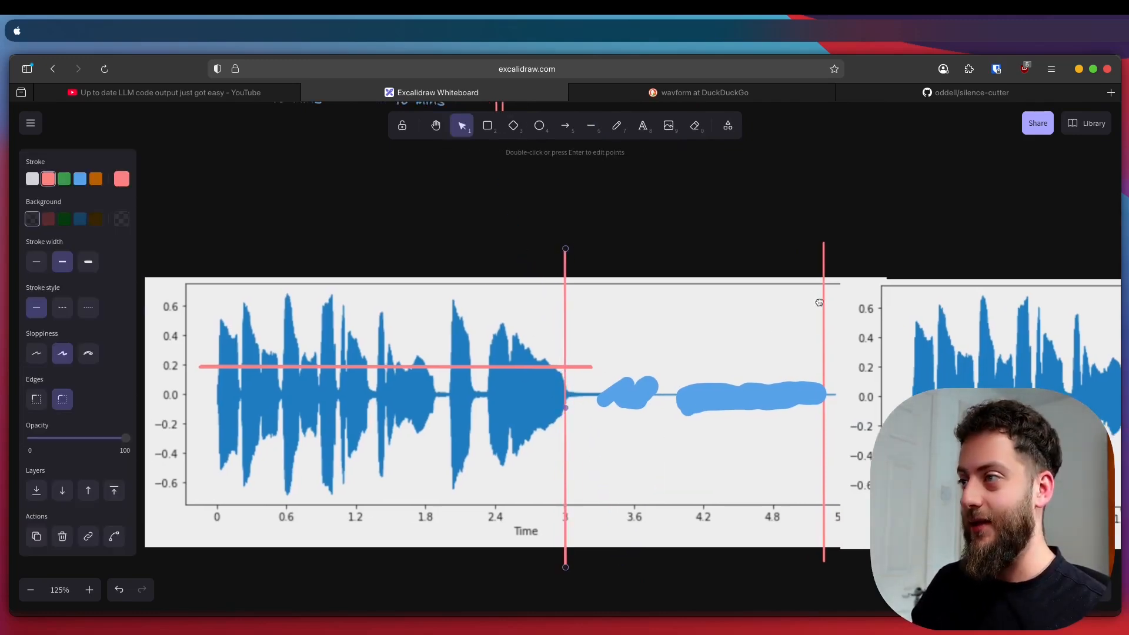
{"action": "left_click_drag", "start_coordinate": [819, 302], "coordinate": [909, 303]}
{"action": "left_click", "coordinate": [962, 337]}
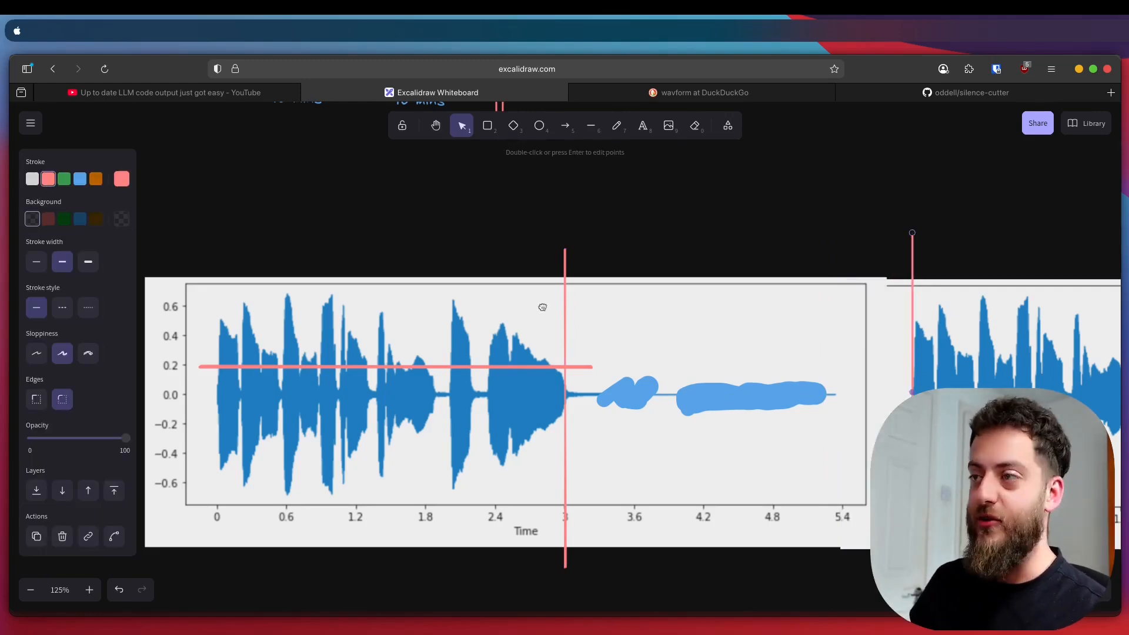
{"action": "left_click", "coordinate": [572, 293]}
{"action": "left_click_drag", "start_coordinate": [564, 269], "coordinate": [574, 289]}
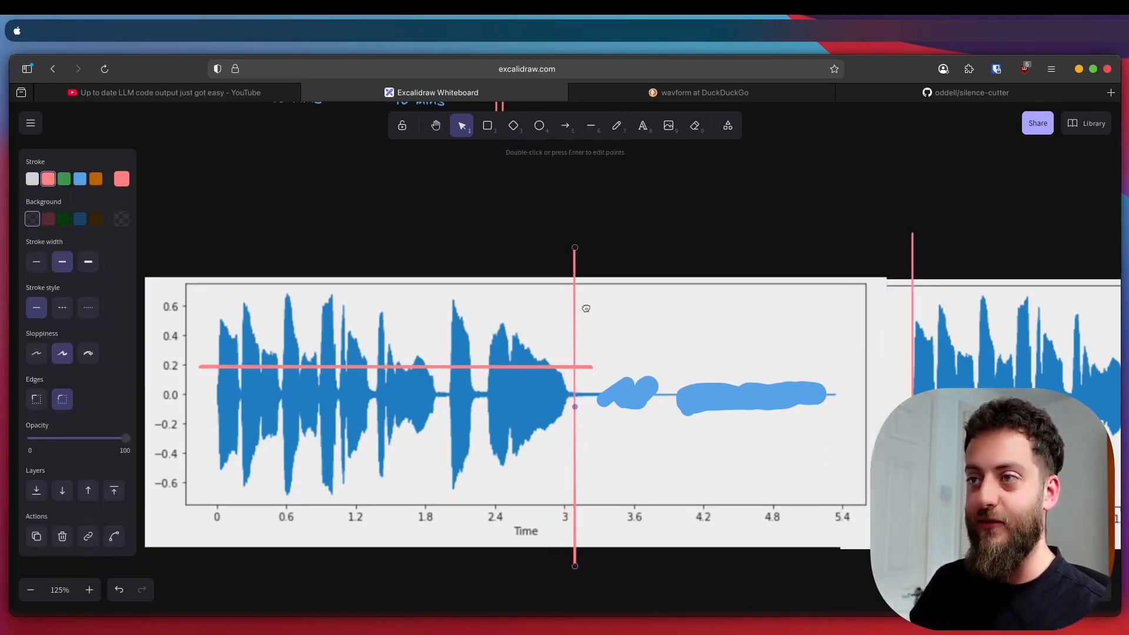
{"action": "left_click", "coordinate": [624, 601]}
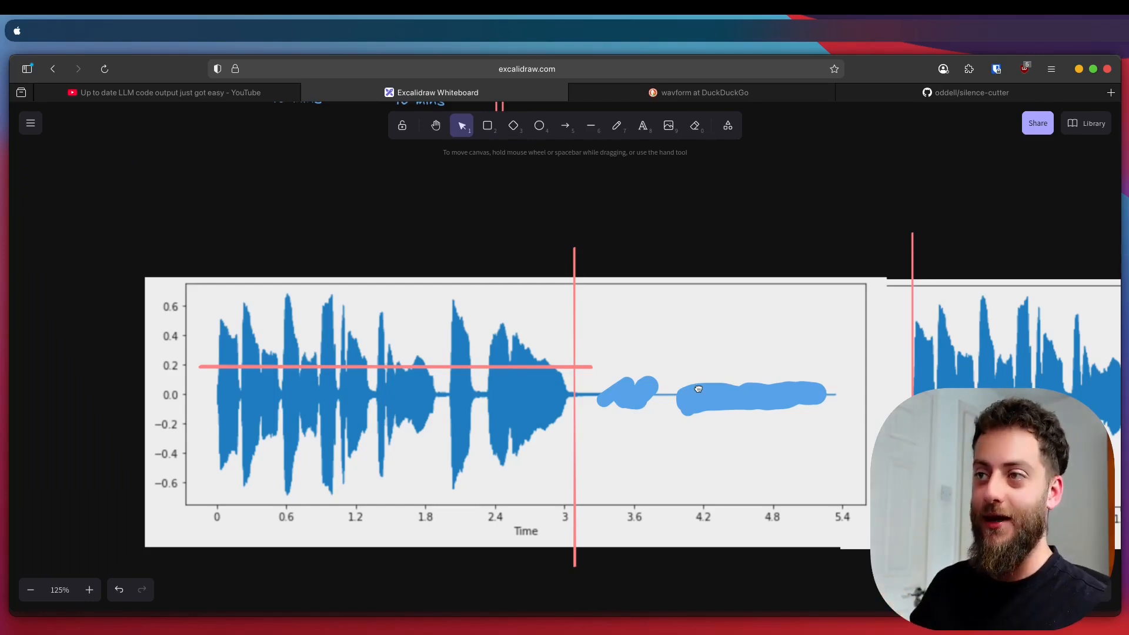
Move the second waveform image up and over so it partly overlaps the first waveform.
{"action": "scroll", "coordinate": [763, 239], "scroll_direction": "right", "scroll_amount": 2}
{"action": "left_click", "coordinate": [859, 416]}
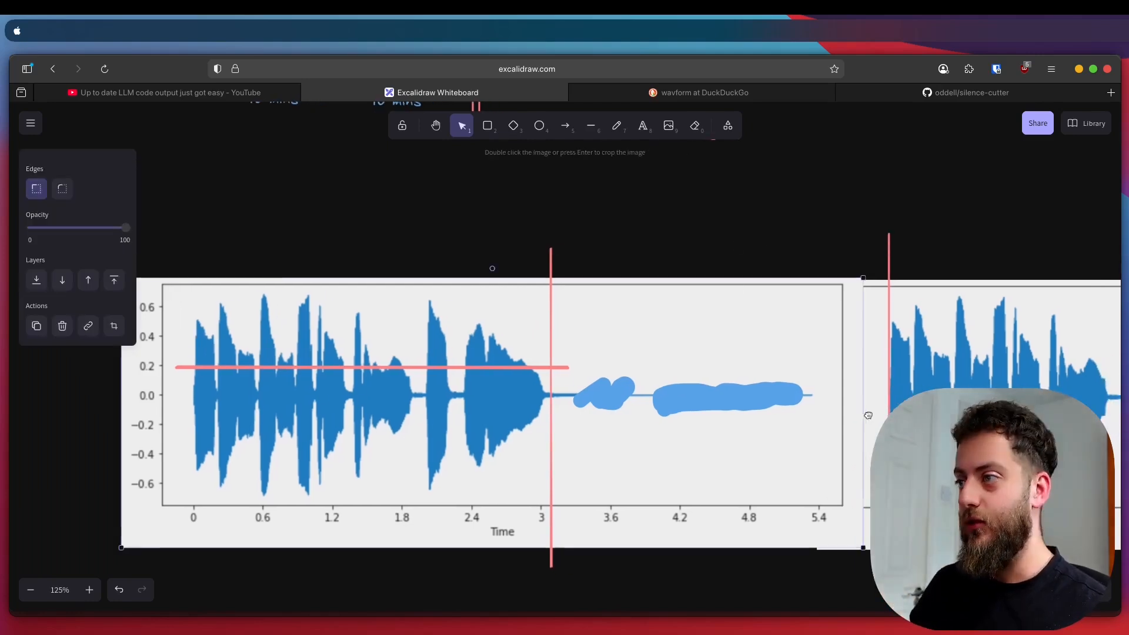
{"action": "left_click_drag", "start_coordinate": [861, 434], "coordinate": [804, 434]}
{"action": "key", "text": "ctrl+z"}
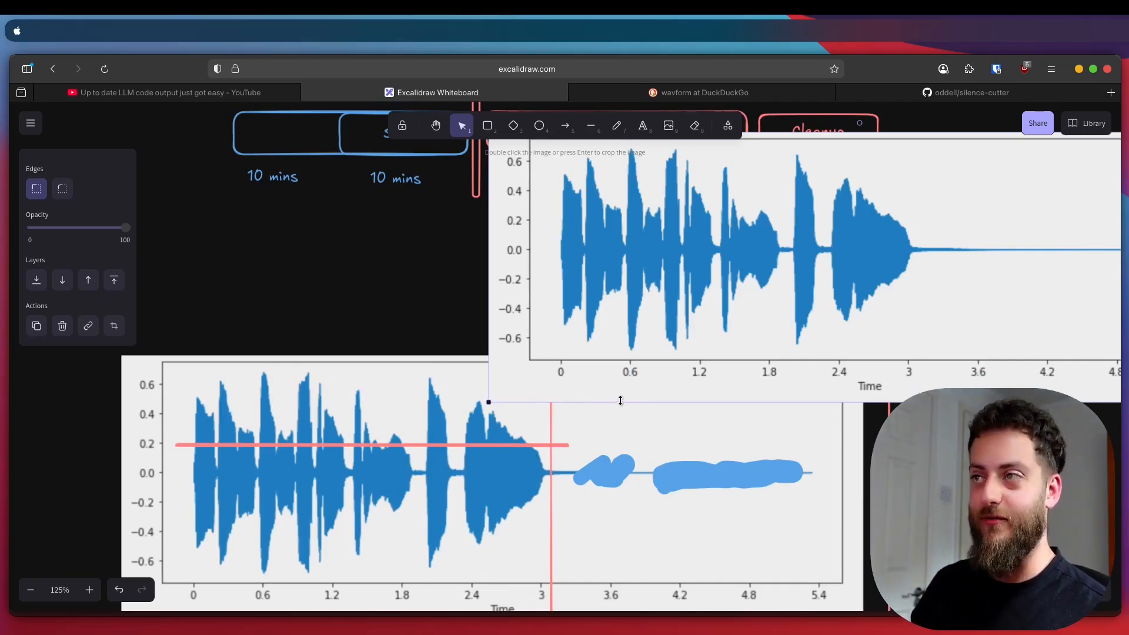
{"action": "scroll", "coordinate": [620, 401], "scroll_direction": "down", "scroll_amount": 5}
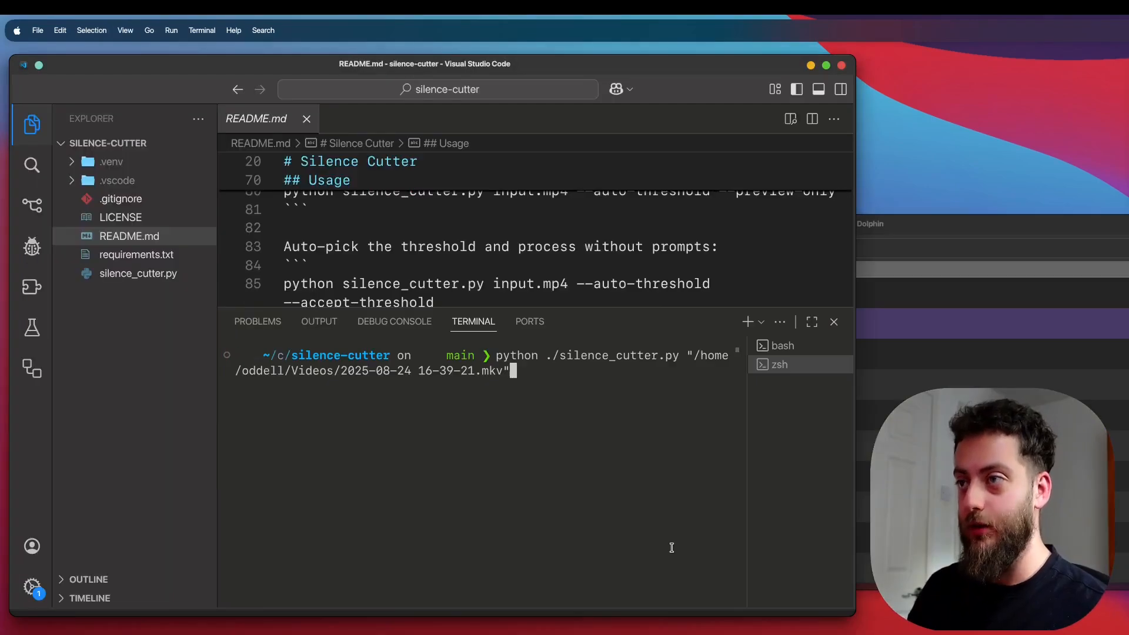
{"action": "key", "text": "Return"}
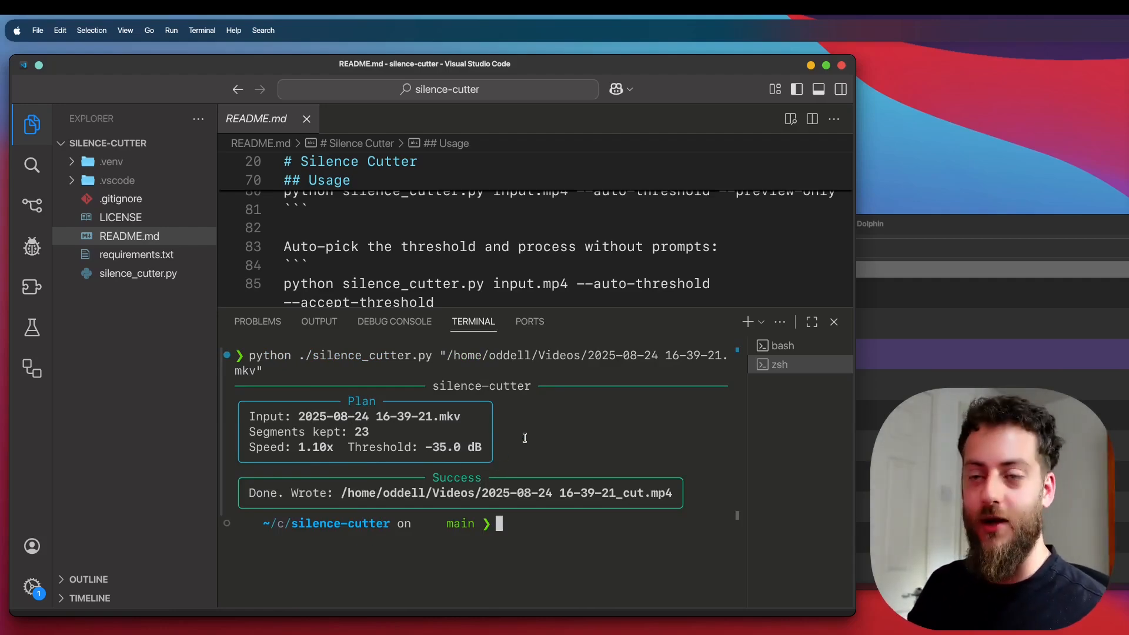
{"action": "left_click", "coordinate": [538, 493], "text": "ctrl"}
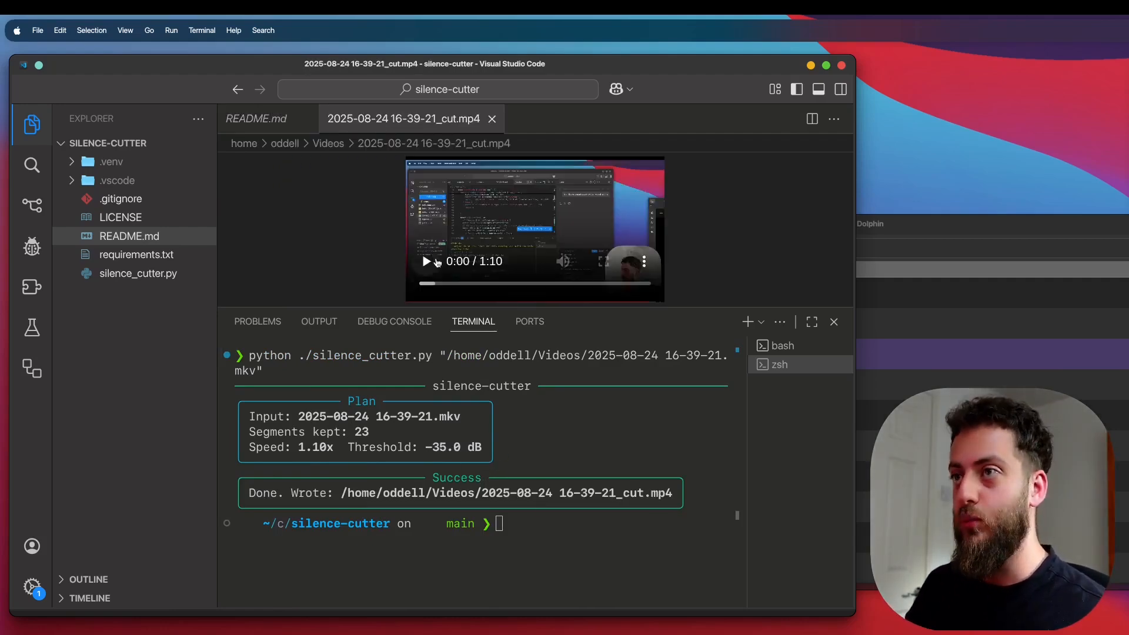
{"action": "left_click_drag", "start_coordinate": [452, 307], "coordinate": [481, 508]}
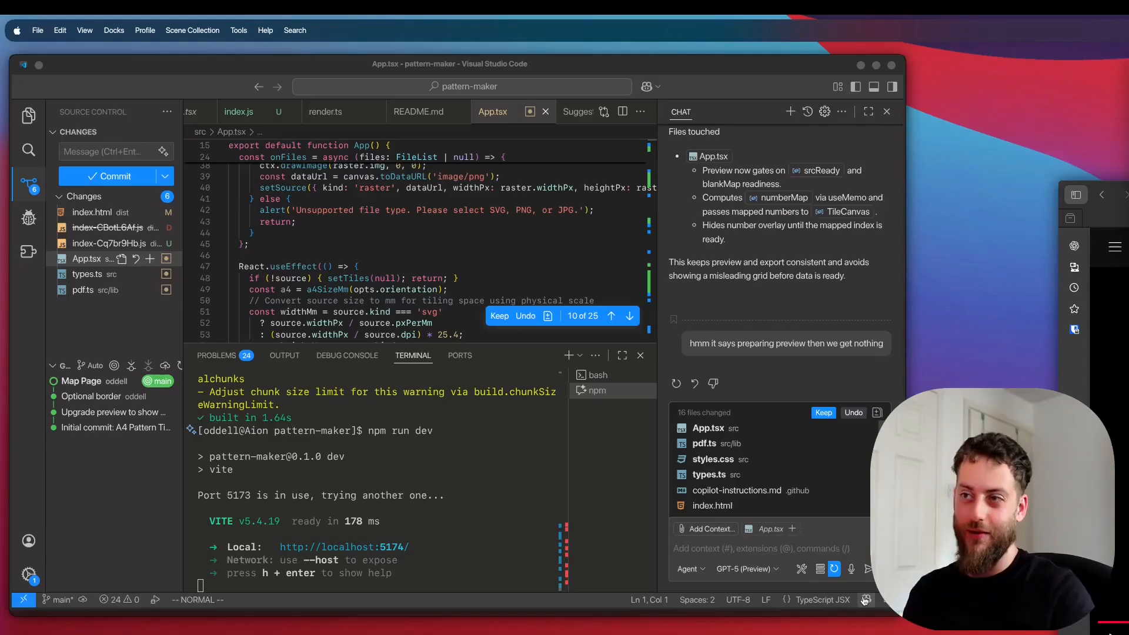
{"action": "left_click", "coordinate": [864, 600]}
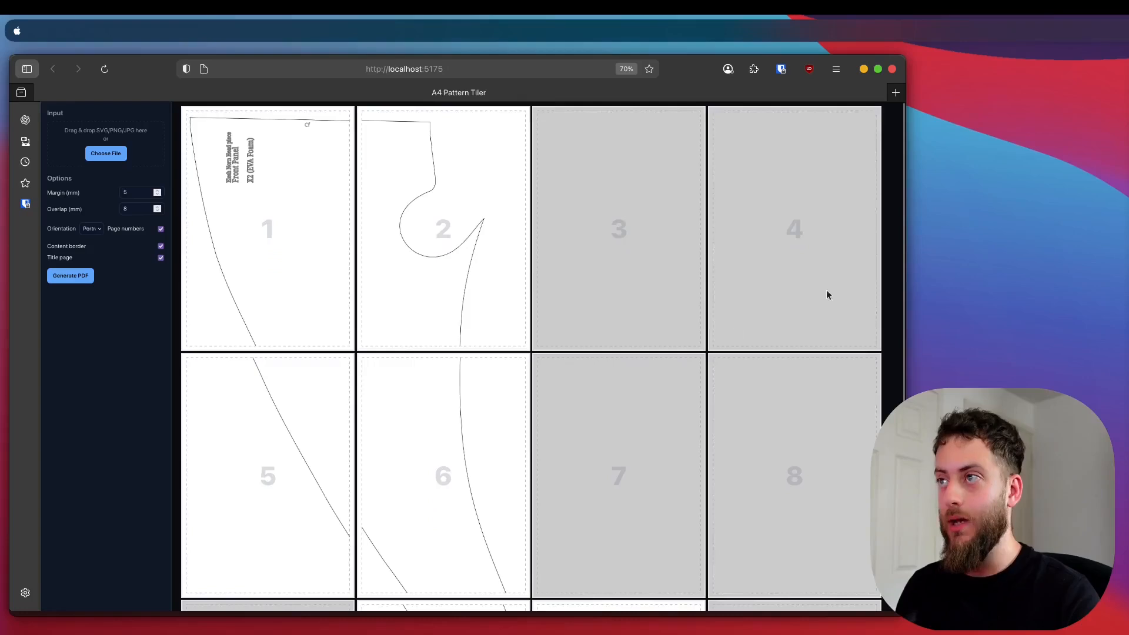
{"action": "scroll", "coordinate": [616, 189], "scroll_direction": "down", "scroll_amount": 5}
{"action": "scroll", "coordinate": [722, 382], "scroll_direction": "up", "scroll_amount": 5}
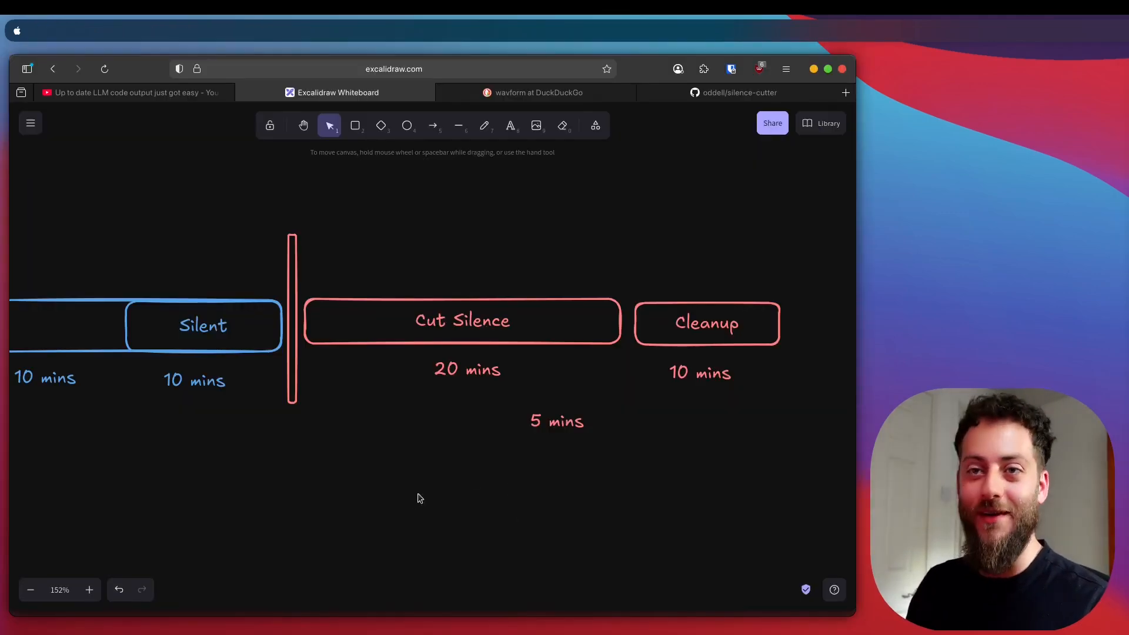
Return to the Excalidraw whiteboard and review the Cut Silence and Cleanup boxes with their time labels.
{"action": "scroll", "coordinate": [420, 499], "scroll_direction": "left", "scroll_amount": 3}
{"action": "scroll", "coordinate": [557, 467], "scroll_direction": "right", "scroll_amount": 5}
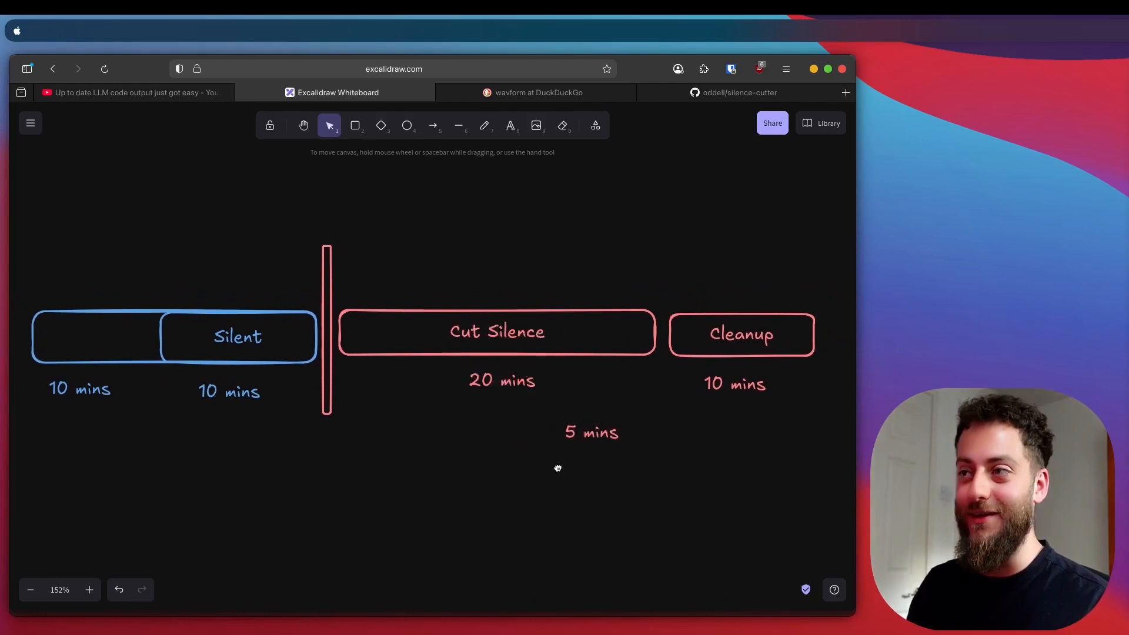
{"action": "left_click_drag", "start_coordinate": [600, 492], "coordinate": [396, 413]}
{"action": "left_click", "coordinate": [555, 539]}
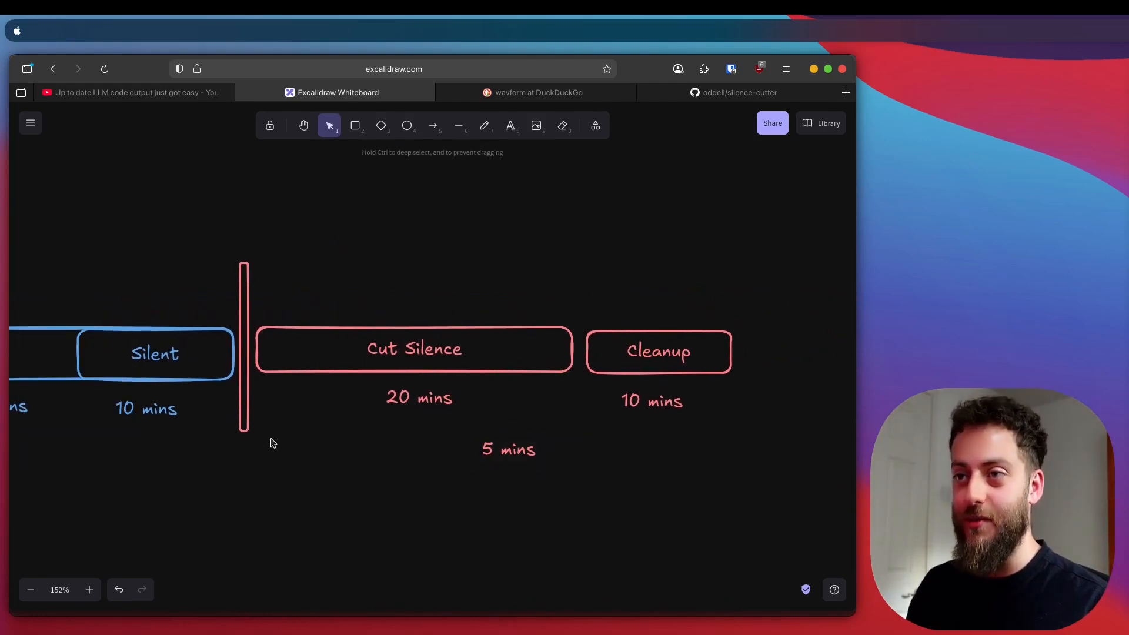
{"action": "left_click_drag", "start_coordinate": [262, 443], "coordinate": [607, 267]}
{"action": "left_click", "coordinate": [731, 453]}
{"action": "left_click_drag", "start_coordinate": [798, 460], "coordinate": [558, 301]}
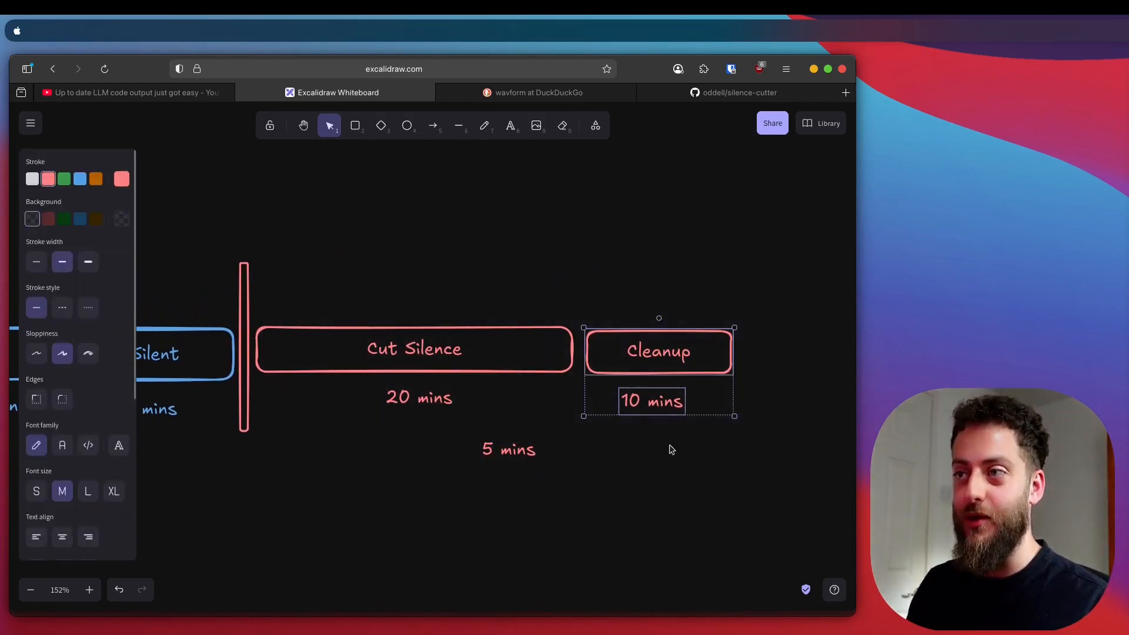
{"action": "scroll", "coordinate": [675, 400], "scroll_direction": "left", "scroll_amount": 2}
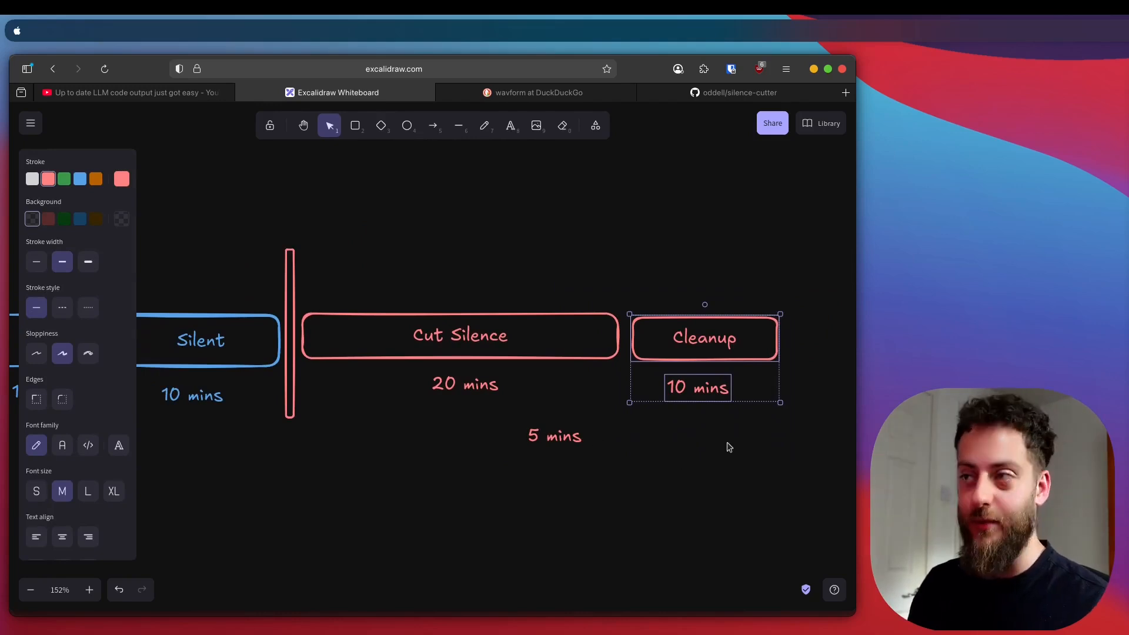
{"action": "left_click", "coordinate": [657, 553]}
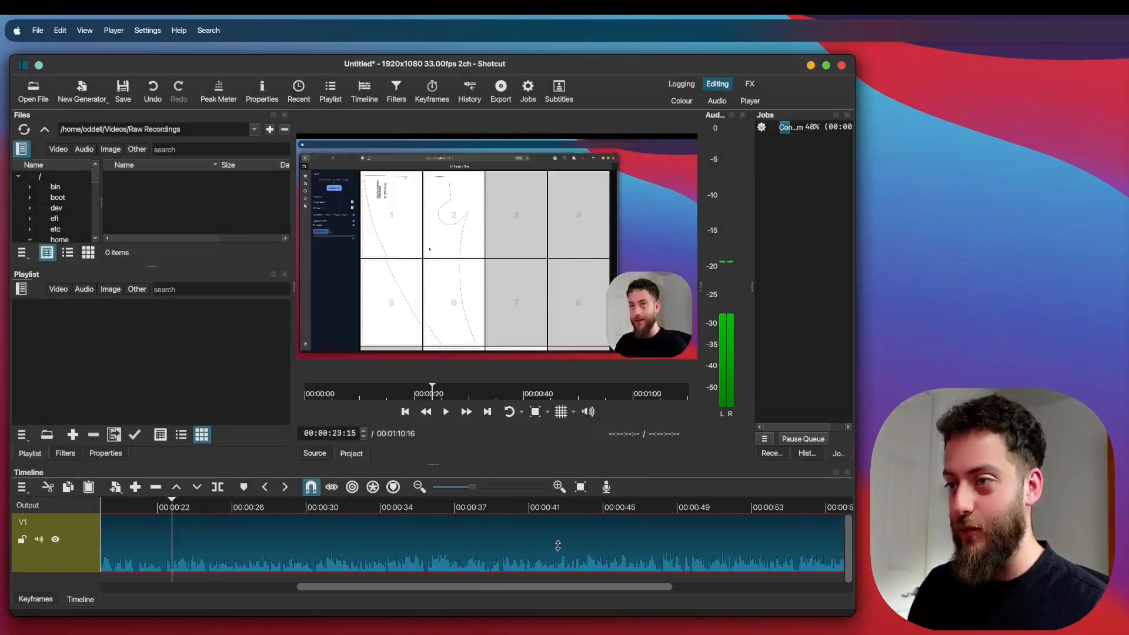
Switch to Shotcut, examine the converted cut clip's audio waveform along the timeline, and scrub the playhead to 00:00:23:09.
{"action": "scroll", "coordinate": [558, 545], "scroll_direction": "right", "scroll_amount": 5}
{"action": "scroll", "coordinate": [557, 545], "scroll_direction": "left", "scroll_amount": 10}
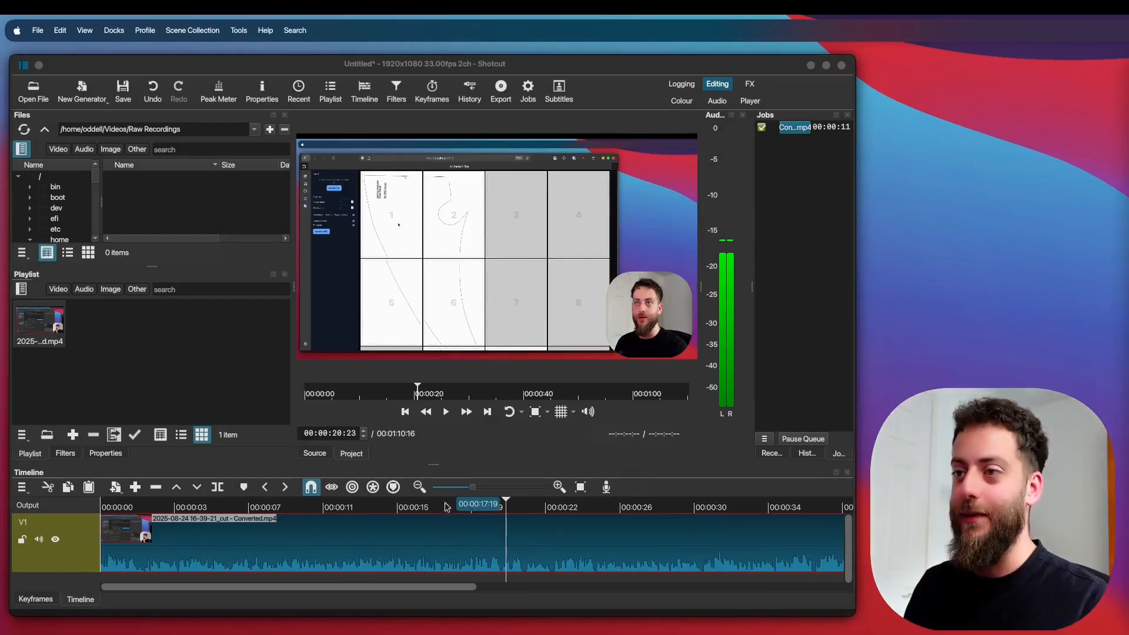
{"action": "scroll", "coordinate": [464, 510], "scroll_direction": "right", "scroll_amount": 4}
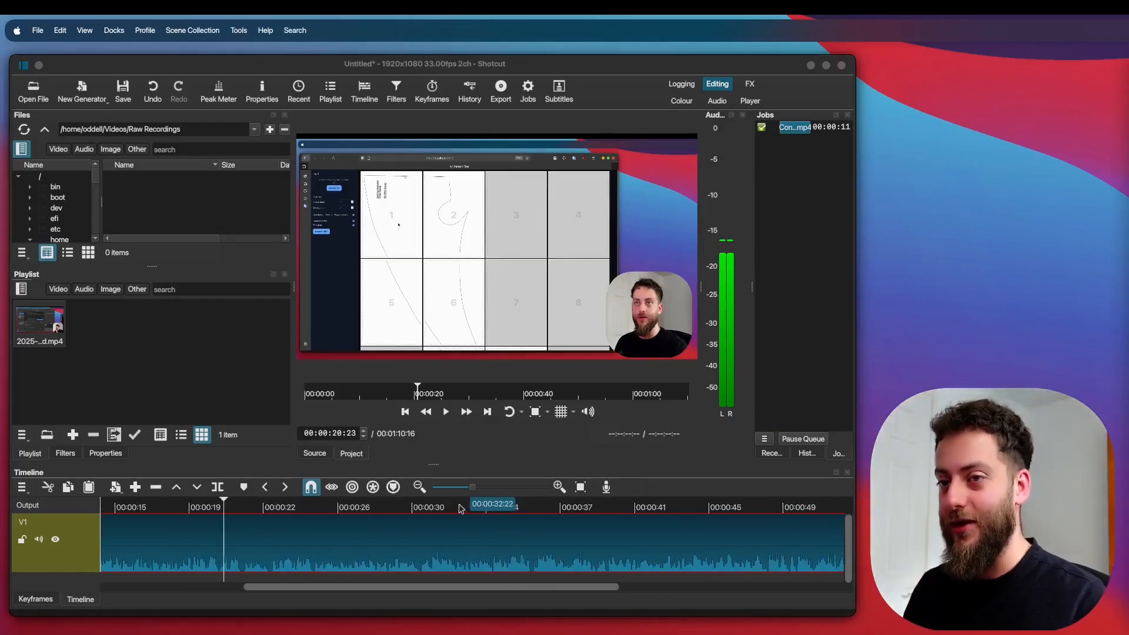
{"action": "scroll", "coordinate": [382, 517], "scroll_direction": "left", "scroll_amount": 5}
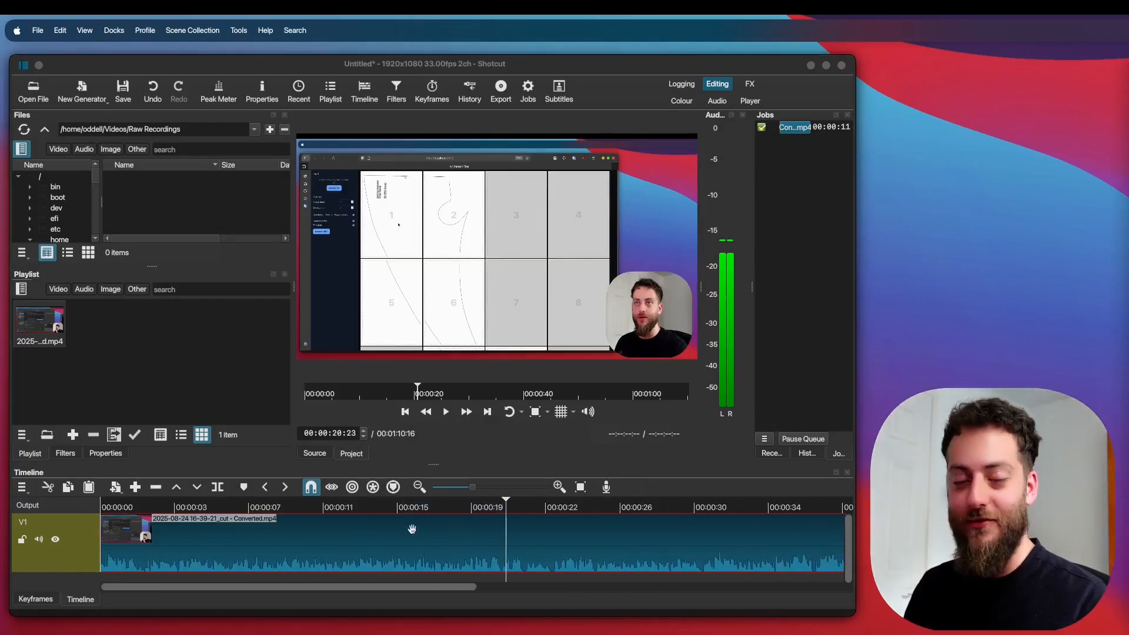
{"action": "left_click", "coordinate": [105, 507]}
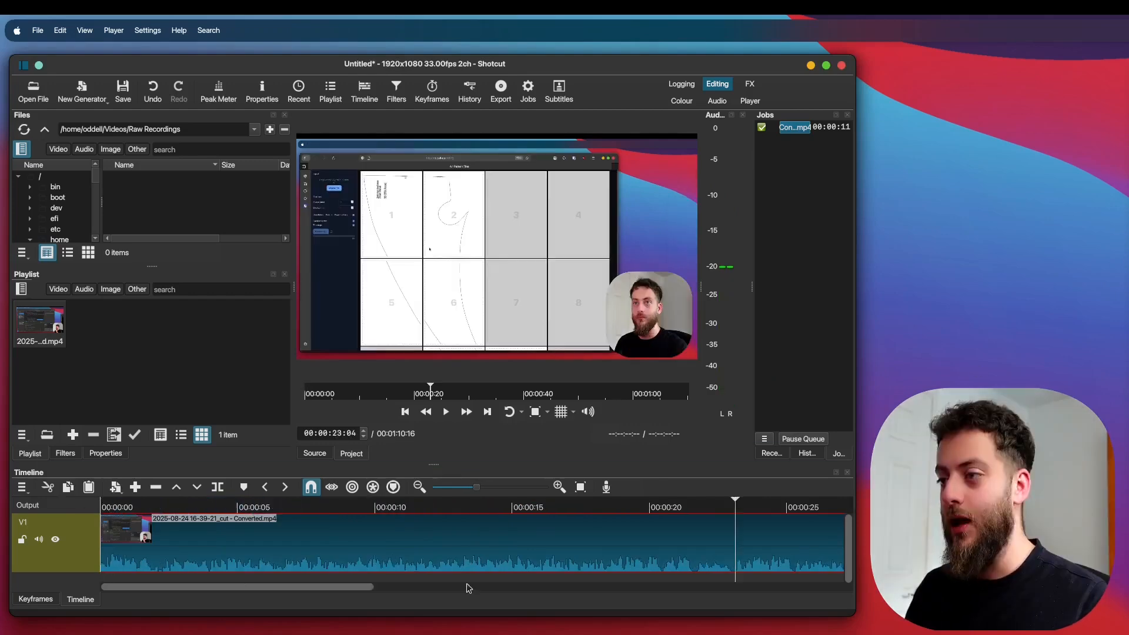
{"action": "scroll", "coordinate": [468, 588], "scroll_direction": "right", "scroll_amount": 10}
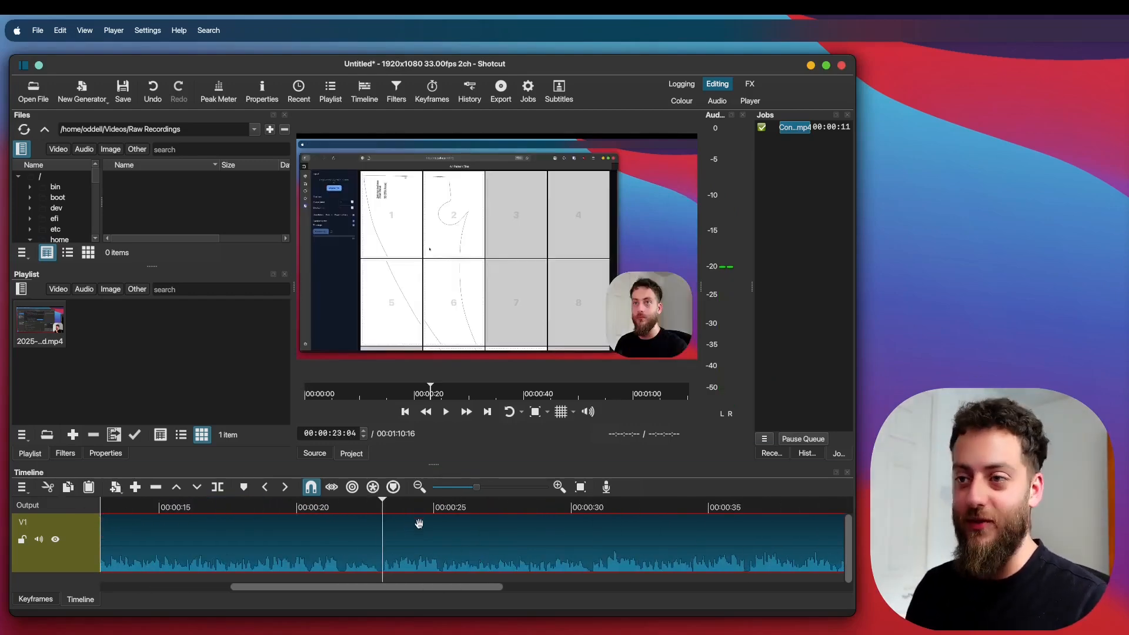
{"action": "scroll", "coordinate": [419, 523], "scroll_direction": "left", "scroll_amount": 3}
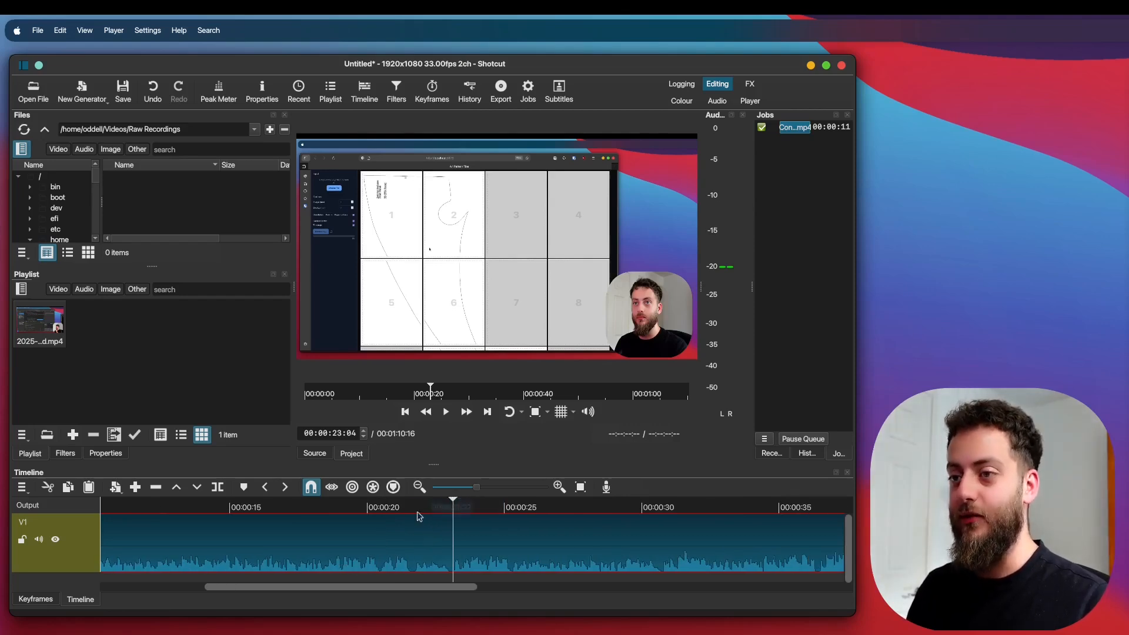
{"action": "left_click_drag", "start_coordinate": [411, 507], "coordinate": [456, 506]}
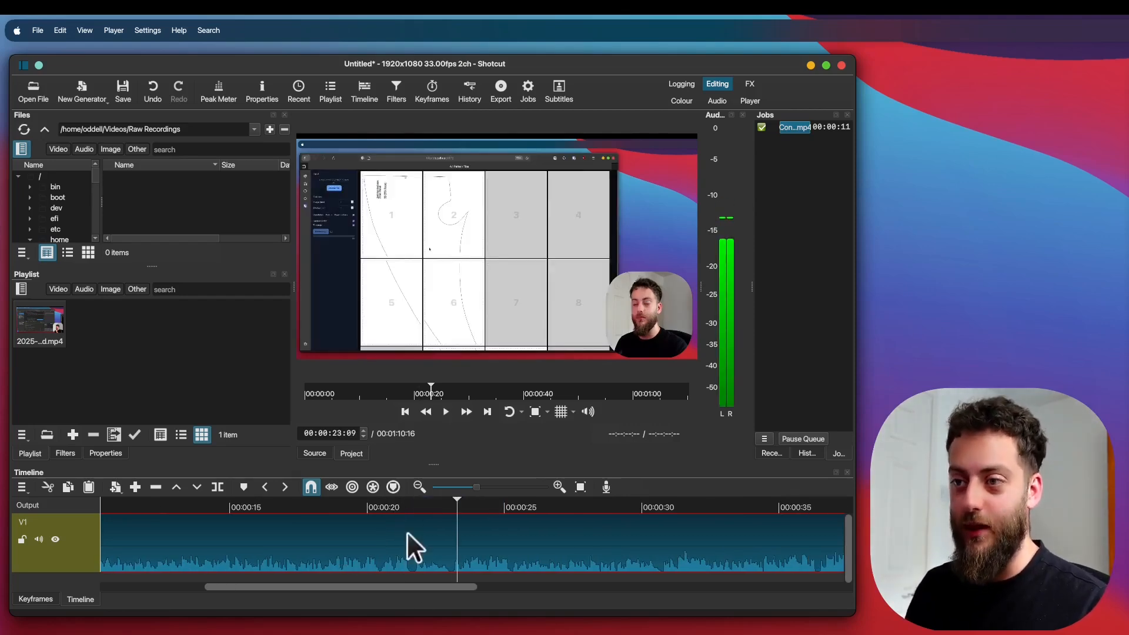
Split the V1 clip at 00:00:21:17 and 00:00:23:03, and delete the segment between the two cuts.
{"action": "left_click", "coordinate": [410, 507]}
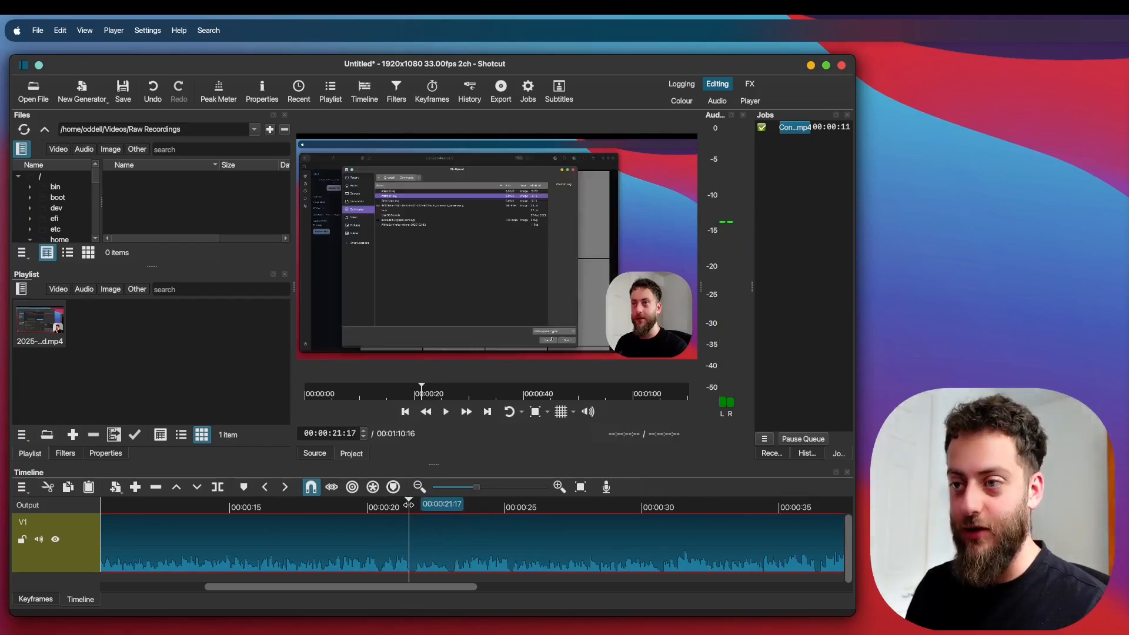
{"action": "key", "text": "s"}
{"action": "left_click", "coordinate": [438, 507]}
{"action": "left_click", "coordinate": [451, 507]}
{"action": "key", "text": "s"}
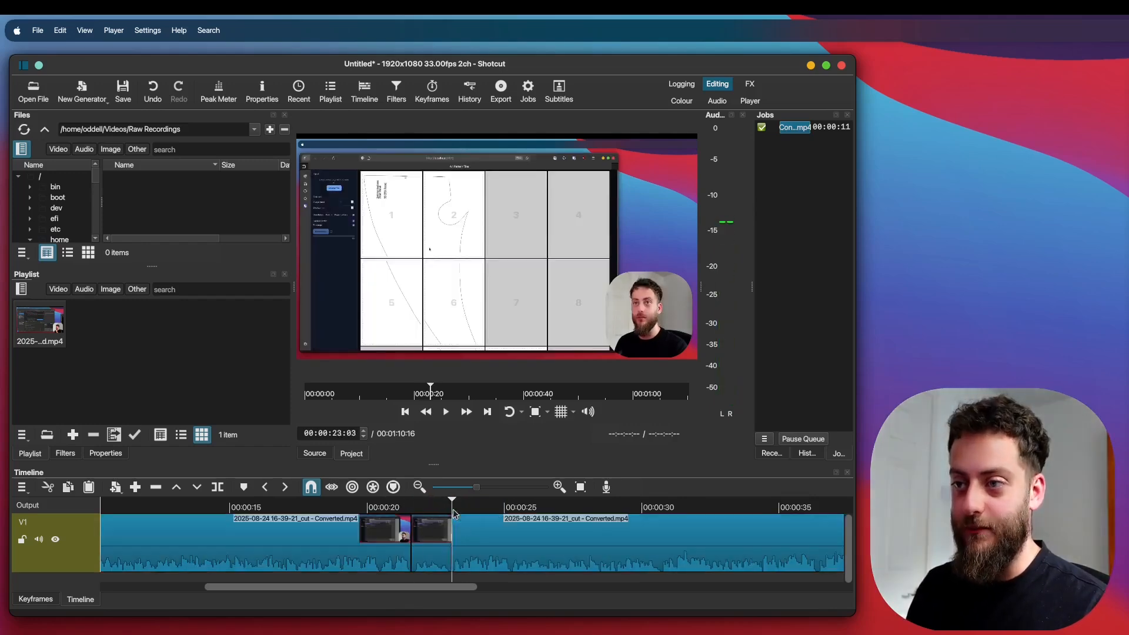
{"action": "left_click", "coordinate": [421, 519]}
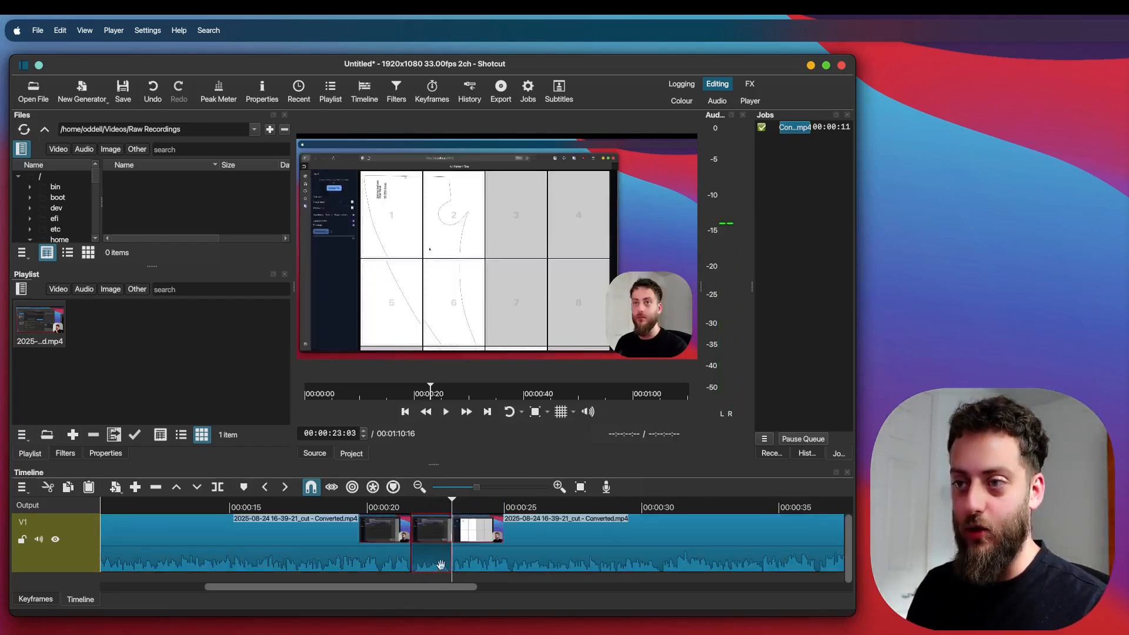
{"action": "key", "text": "Delete"}
Split off another segment of about one second right after the first cut, ripple-delete it, and play back across the join.
{"action": "left_click", "coordinate": [427, 516]}
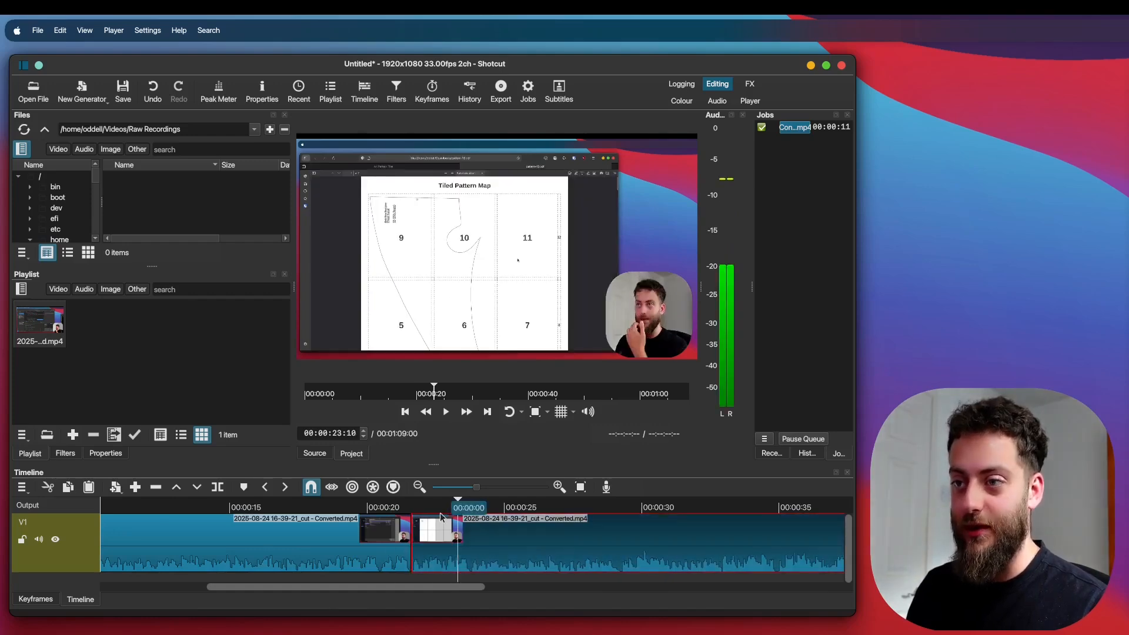
{"action": "left_click", "coordinate": [432, 507]}
{"action": "key", "text": "space"}
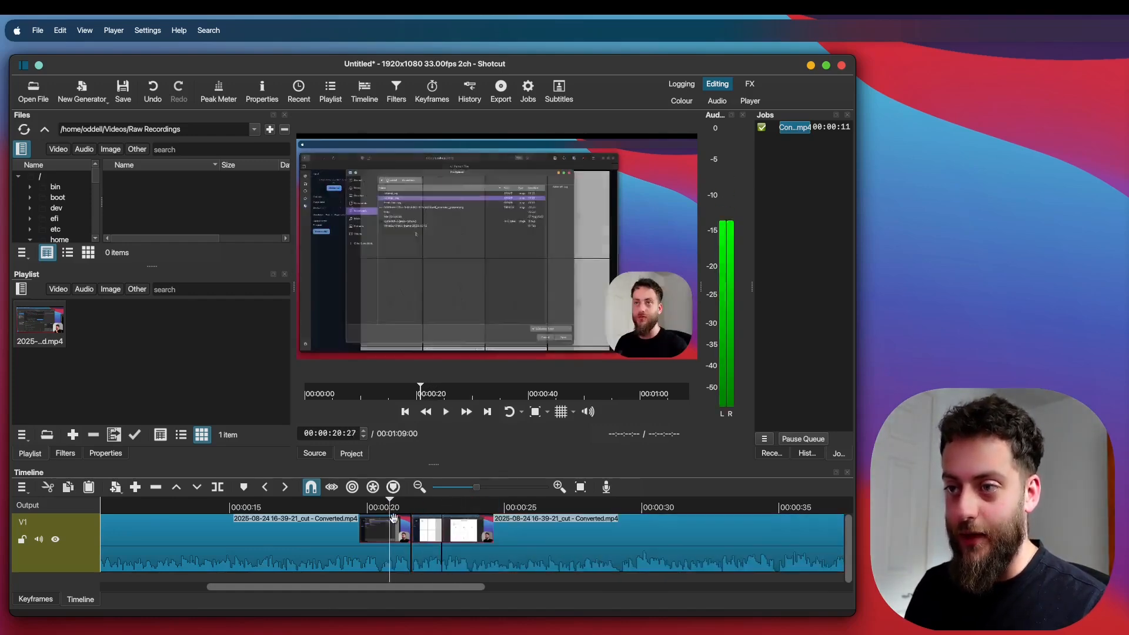
{"action": "left_click_drag", "start_coordinate": [411, 531], "coordinate": [413, 530]}
{"action": "key", "text": "space"}
{"action": "key", "text": "space"}
{"action": "left_click", "coordinate": [422, 559]}
{"action": "key", "text": "x"}
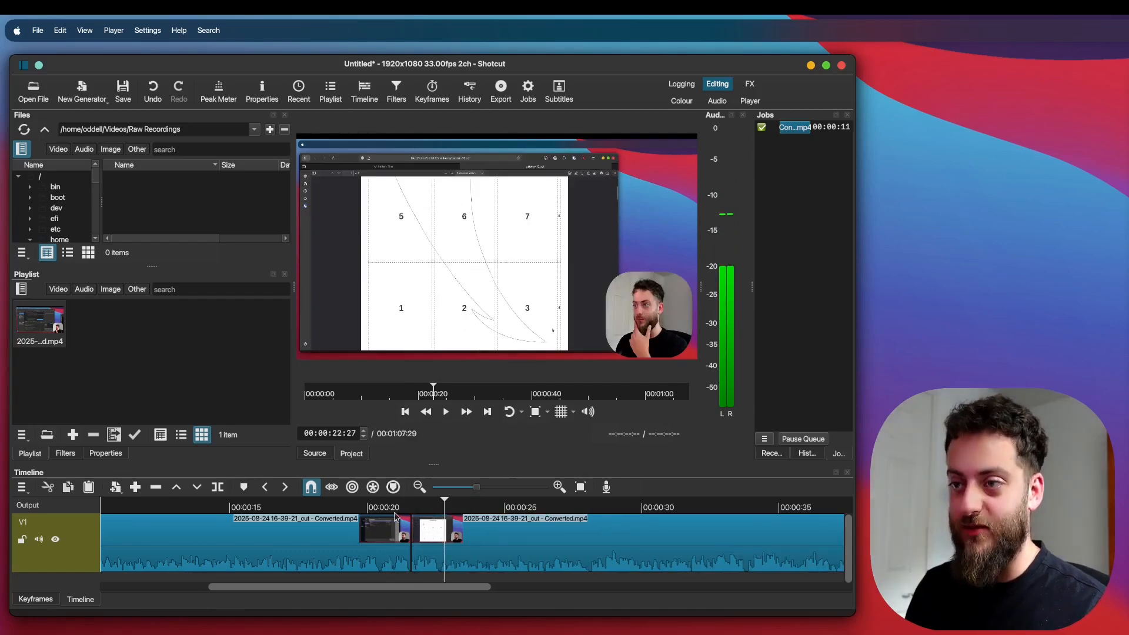
{"action": "left_click", "coordinate": [391, 507]}
{"action": "key", "text": "space"}
{"action": "key", "text": "space"}
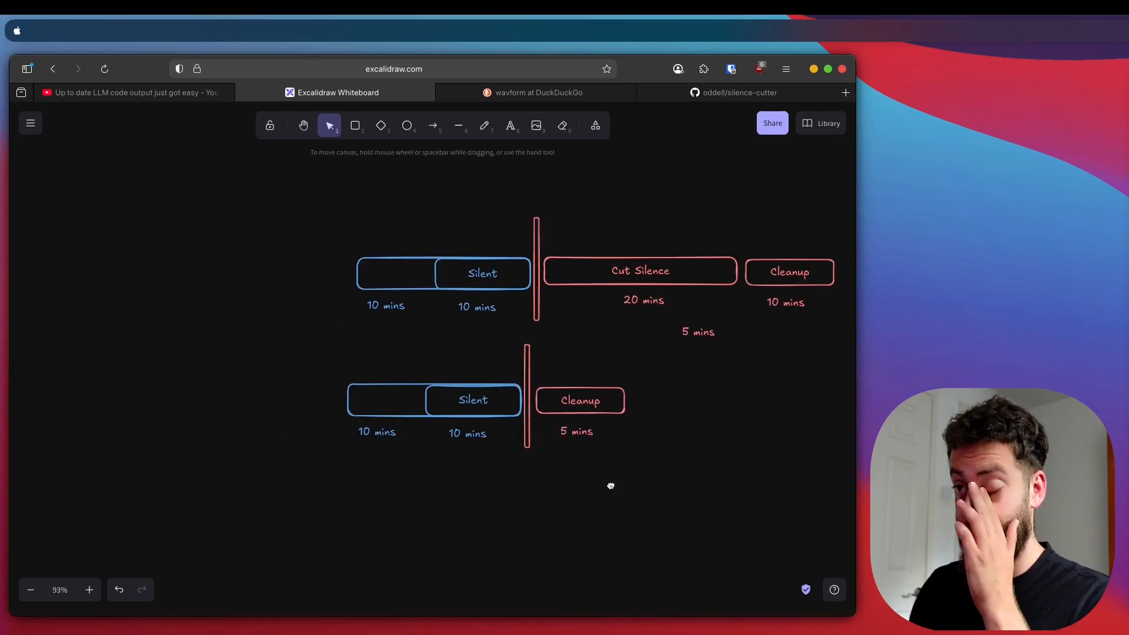
Return to the Excalidraw whiteboard and compare the workflow with the Cut Silence stage to the shorter one that only has Cleanup.
{"action": "left_click_drag", "start_coordinate": [610, 485], "coordinate": [612, 484]}
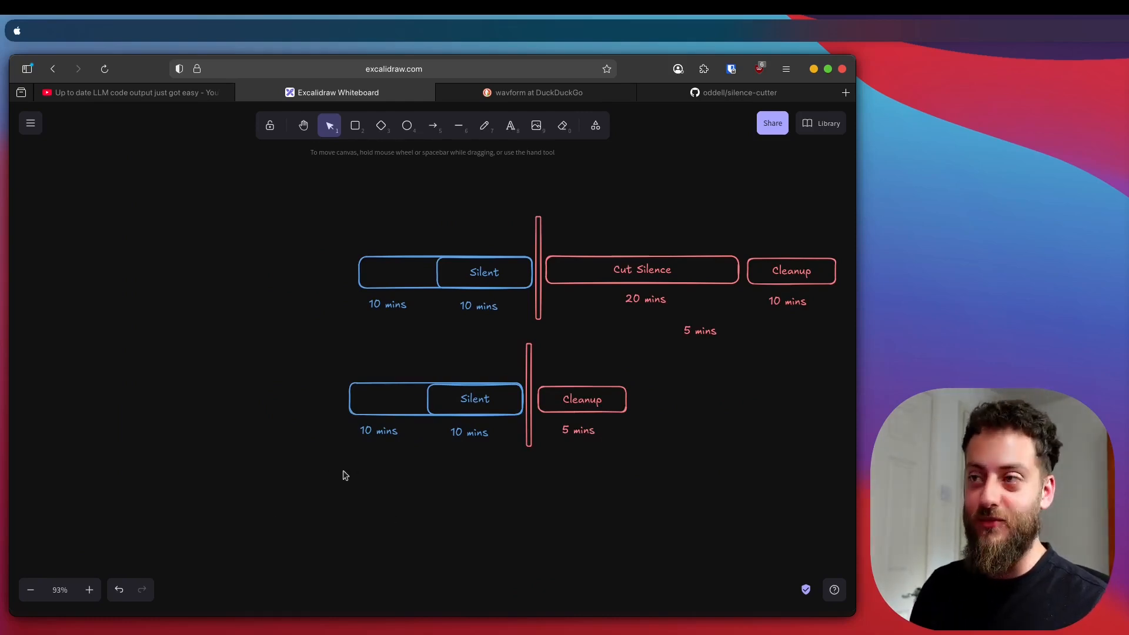
{"action": "left_click_drag", "start_coordinate": [324, 505], "coordinate": [602, 333]}
{"action": "left_click", "coordinate": [699, 518]}
{"action": "left_click_drag", "start_coordinate": [689, 474], "coordinate": [504, 364]}
{"action": "left_click", "coordinate": [635, 546]}
{"action": "left_click_drag", "start_coordinate": [673, 511], "coordinate": [624, 508]}
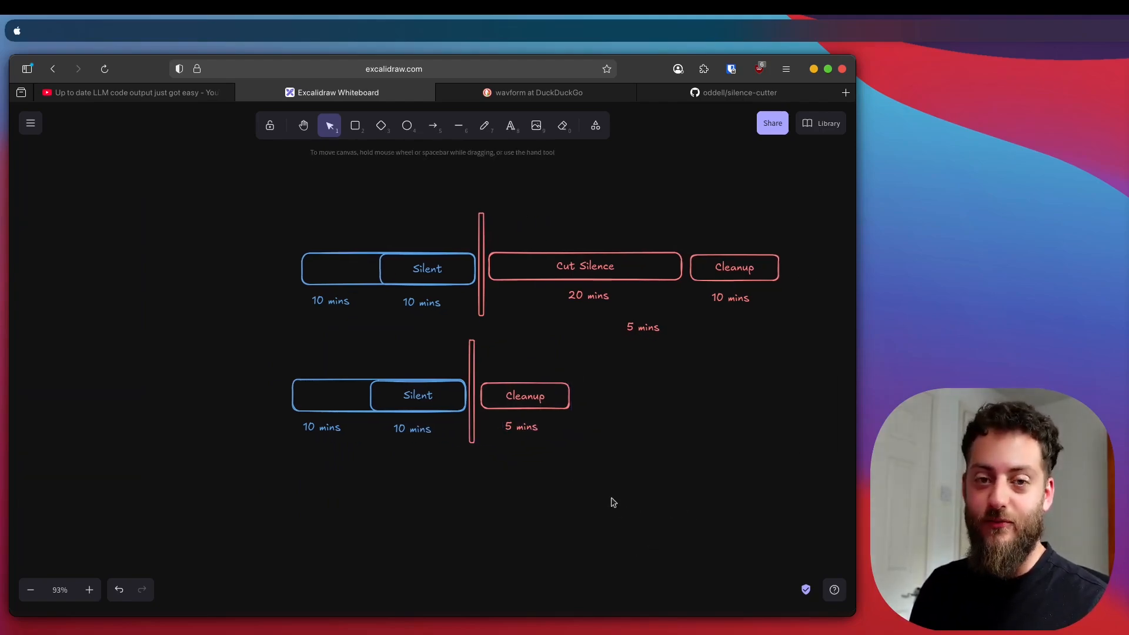
Switch to YouTube, open the Web Dev Cody channel's Videos page, and look through its older and latest uploads.
{"action": "left_click", "coordinate": [164, 94]}
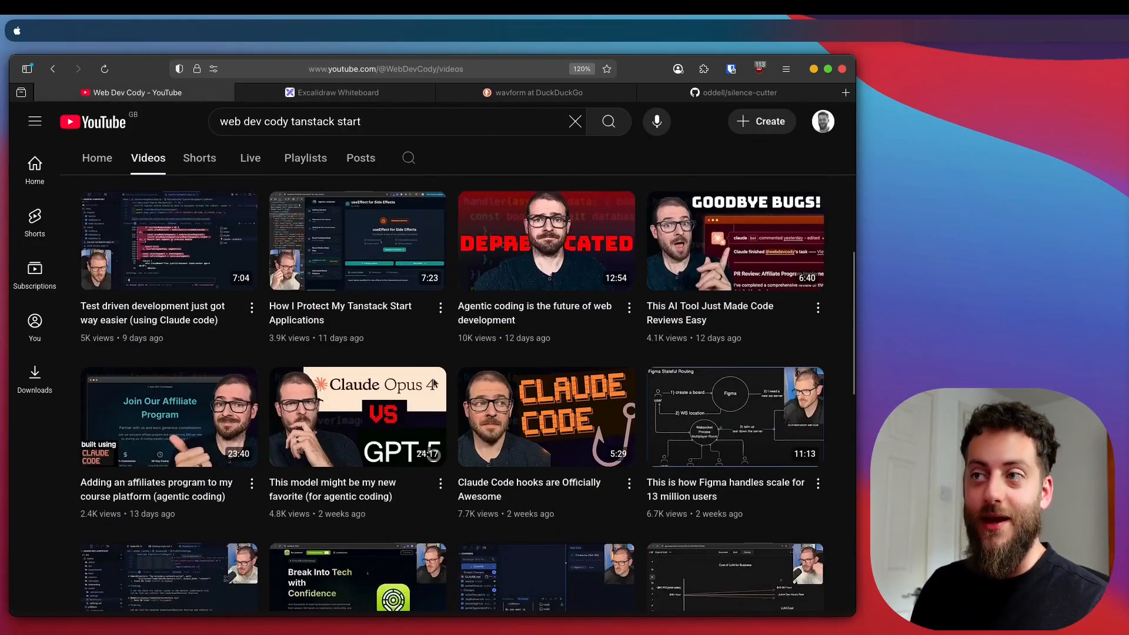
{"action": "scroll", "coordinate": [212, 391], "scroll_direction": "down", "scroll_amount": 5}
{"action": "scroll", "coordinate": [203, 424], "scroll_direction": "up", "scroll_amount": 5}
{"action": "scroll", "coordinate": [235, 456], "scroll_direction": "down", "scroll_amount": 3}
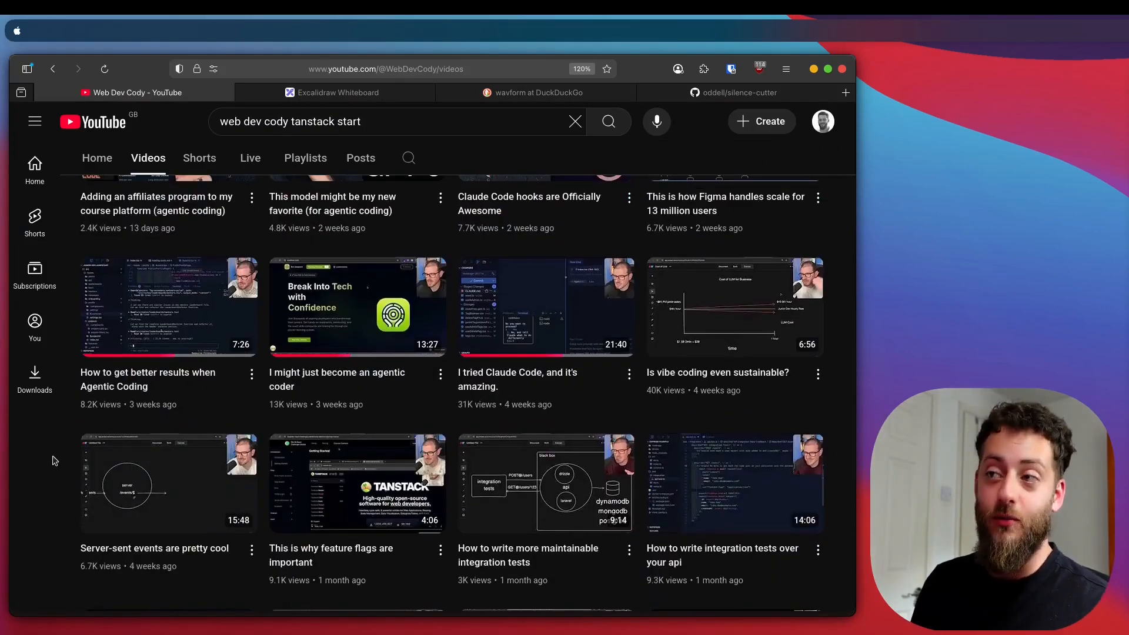
{"action": "scroll", "coordinate": [51, 452], "scroll_direction": "down", "scroll_amount": 10}
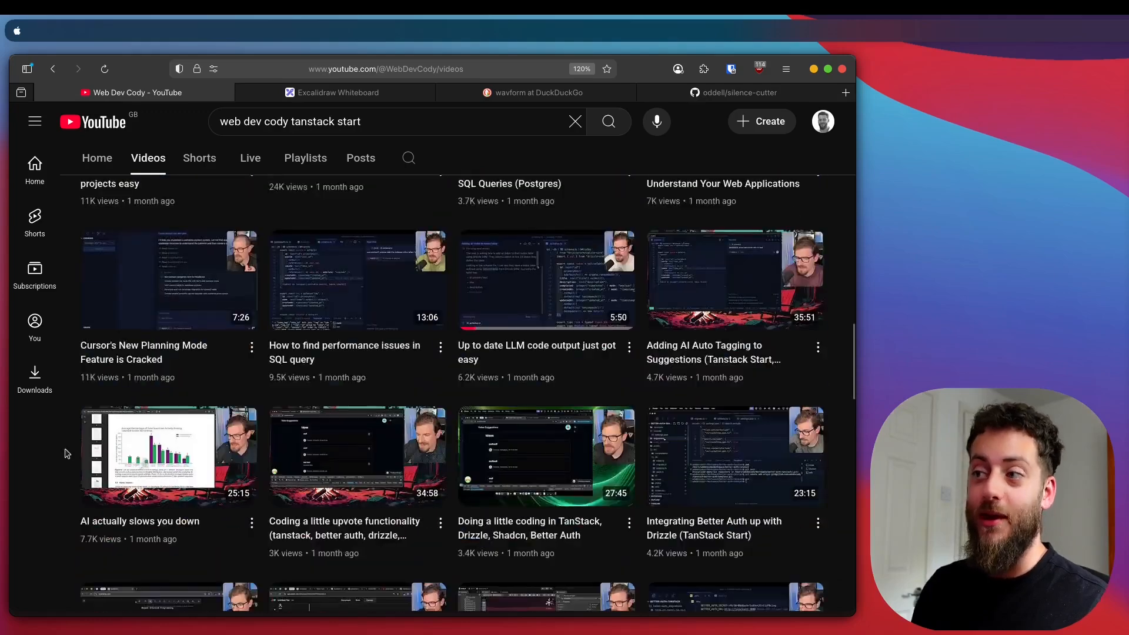
{"action": "scroll", "coordinate": [47, 447], "scroll_direction": "up", "scroll_amount": 3}
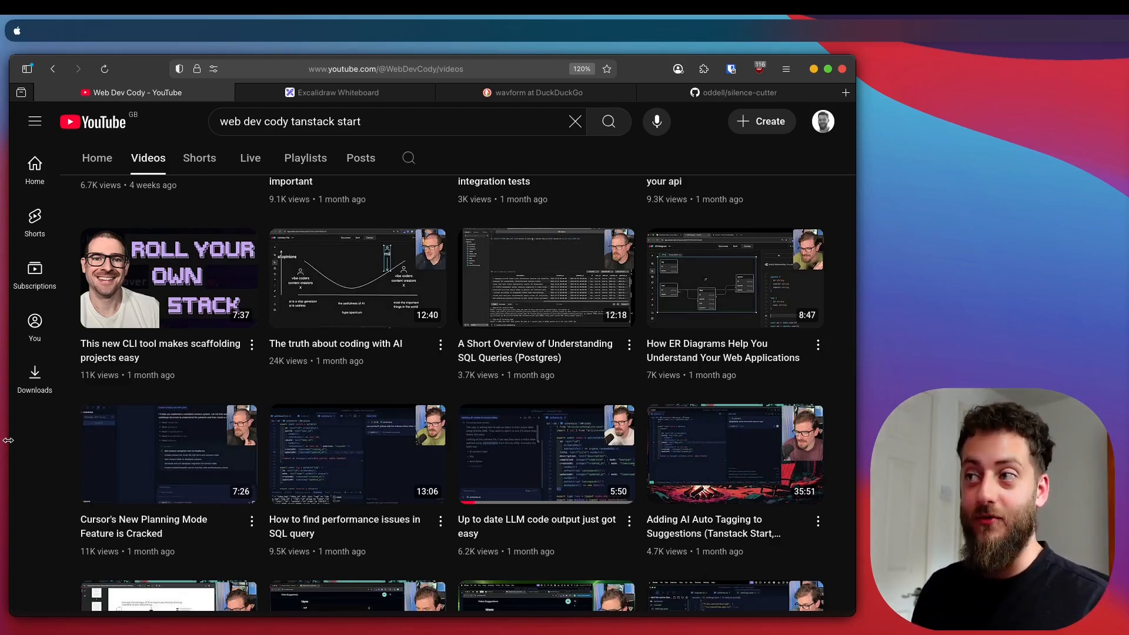
{"action": "scroll", "coordinate": [28, 489], "scroll_direction": "up", "scroll_amount": 2}
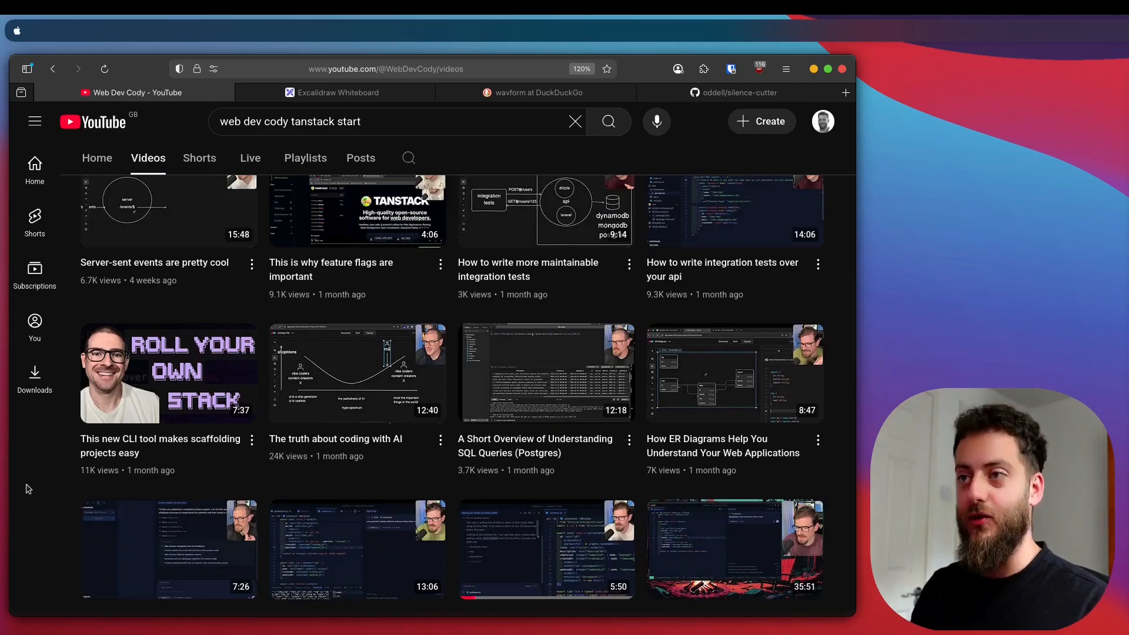
{"action": "scroll", "coordinate": [41, 494], "scroll_direction": "up", "scroll_amount": 10}
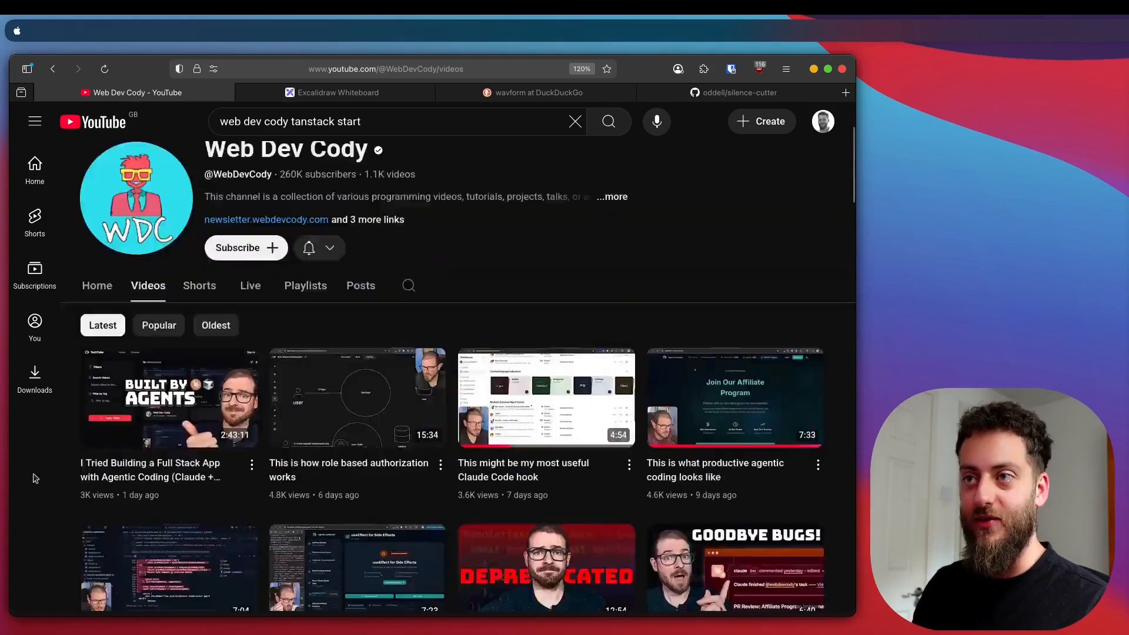
{"action": "scroll", "coordinate": [37, 391], "scroll_direction": "down", "scroll_amount": 4}
{"action": "scroll", "coordinate": [525, 209], "scroll_direction": "up", "scroll_amount": 2}
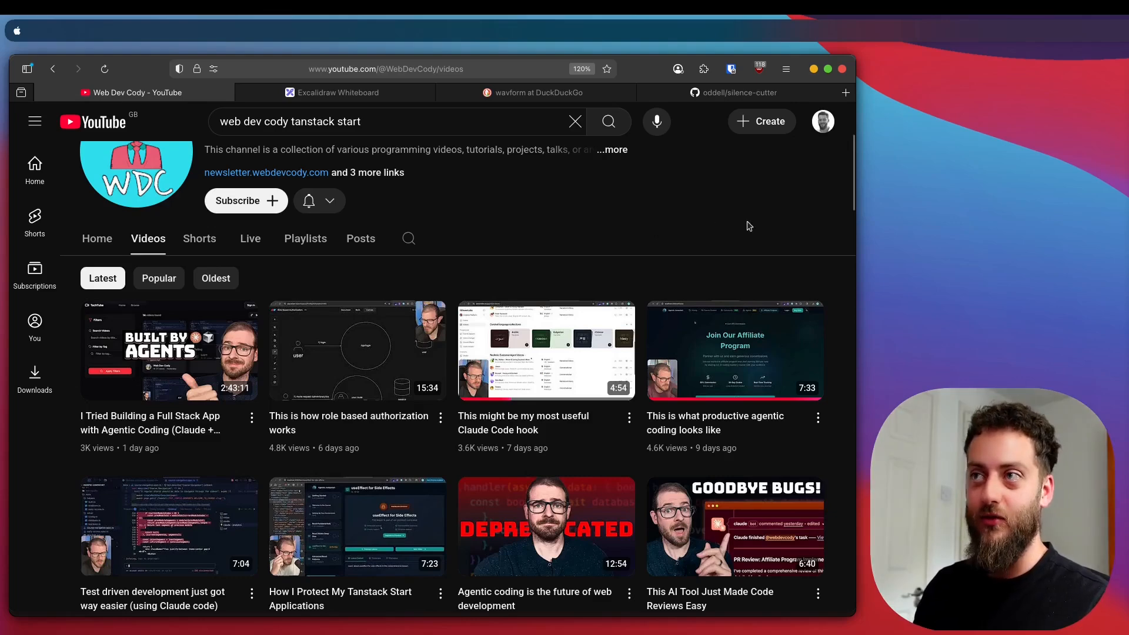
{"action": "scroll", "coordinate": [750, 226], "scroll_direction": "up", "scroll_amount": 2}
{"action": "scroll", "coordinate": [765, 326], "scroll_direction": "down", "scroll_amount": 2}
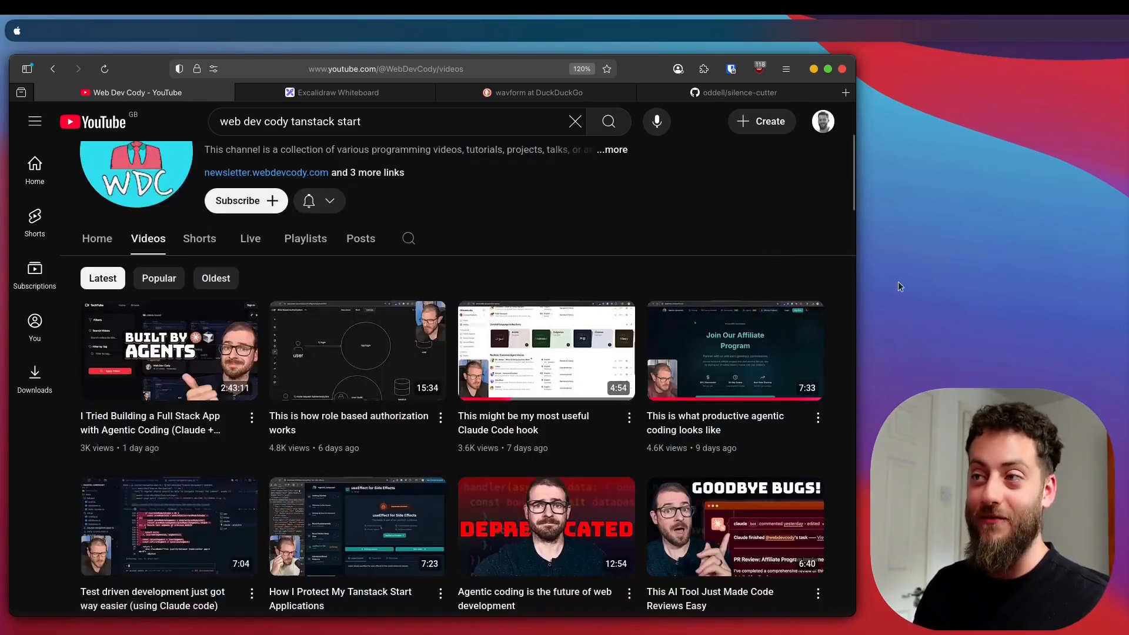
{"action": "scroll", "coordinate": [853, 388], "scroll_direction": "down", "scroll_amount": 2}
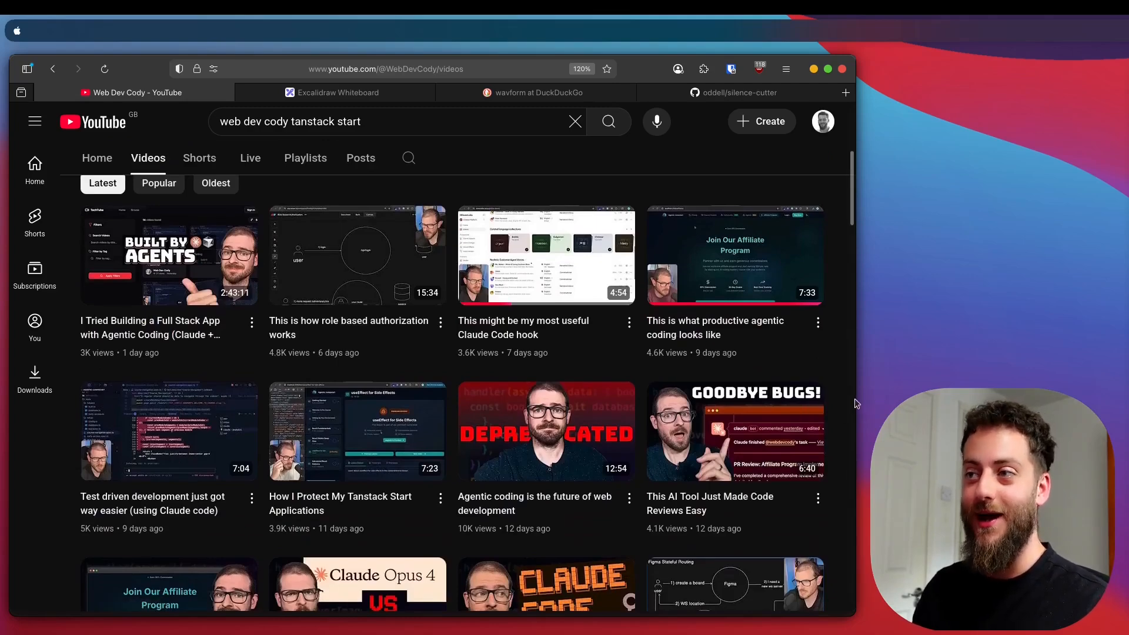